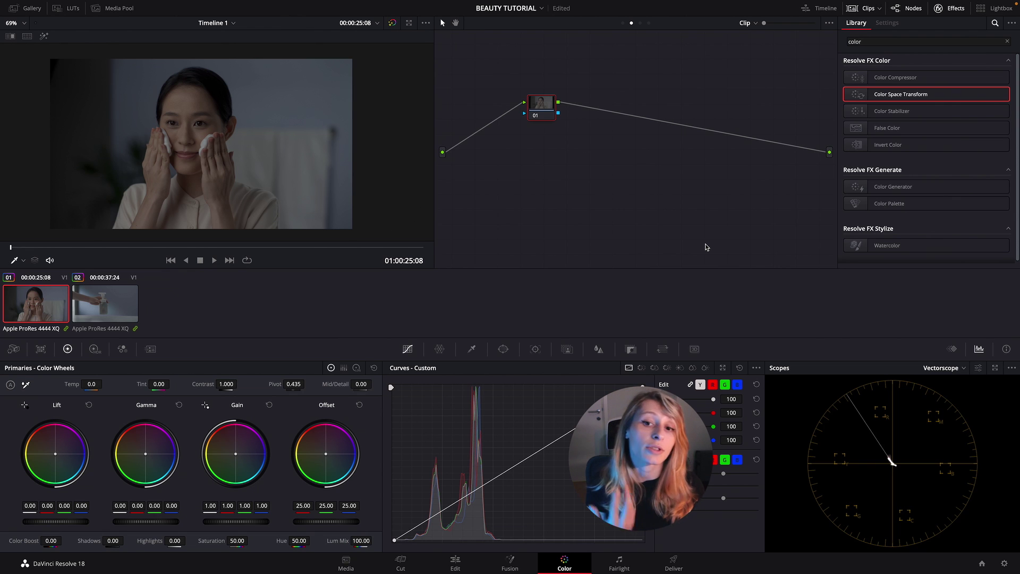
# Step: Close the effects library, review the project's Color Management settings, and leave them without making changes
pyautogui.click(956, 12)
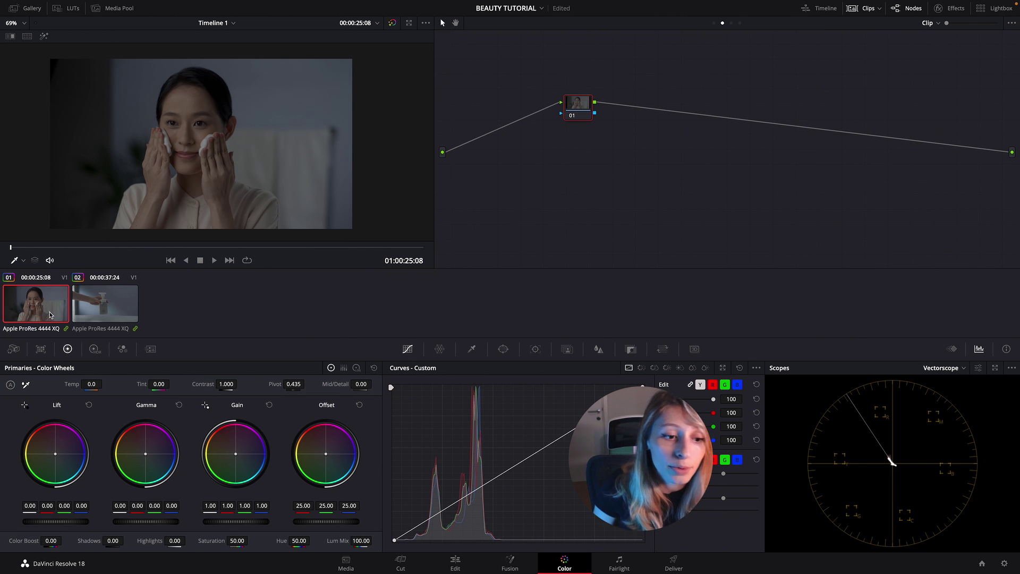
pyautogui.click(1004, 563)
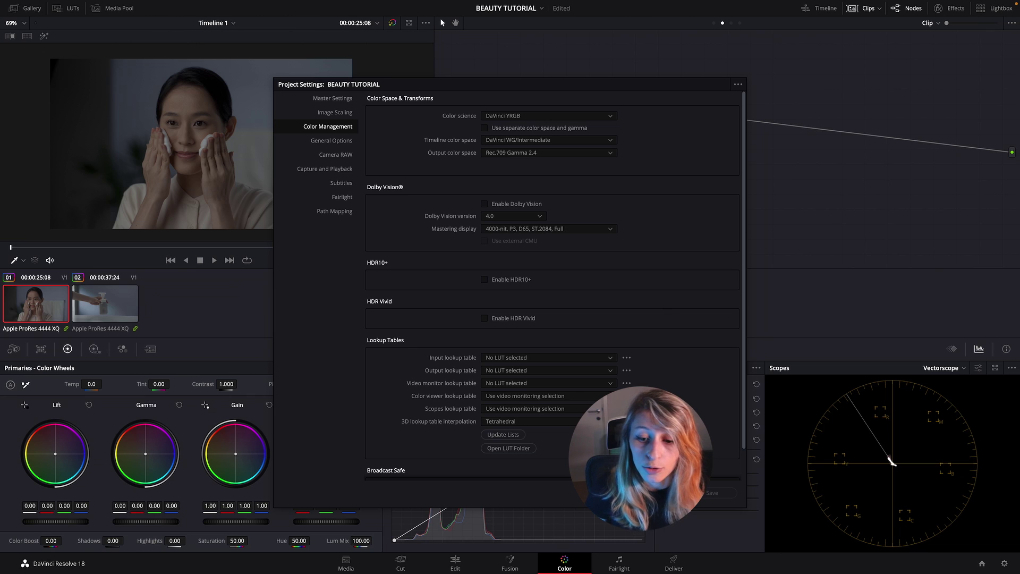
pyautogui.click(658, 492)
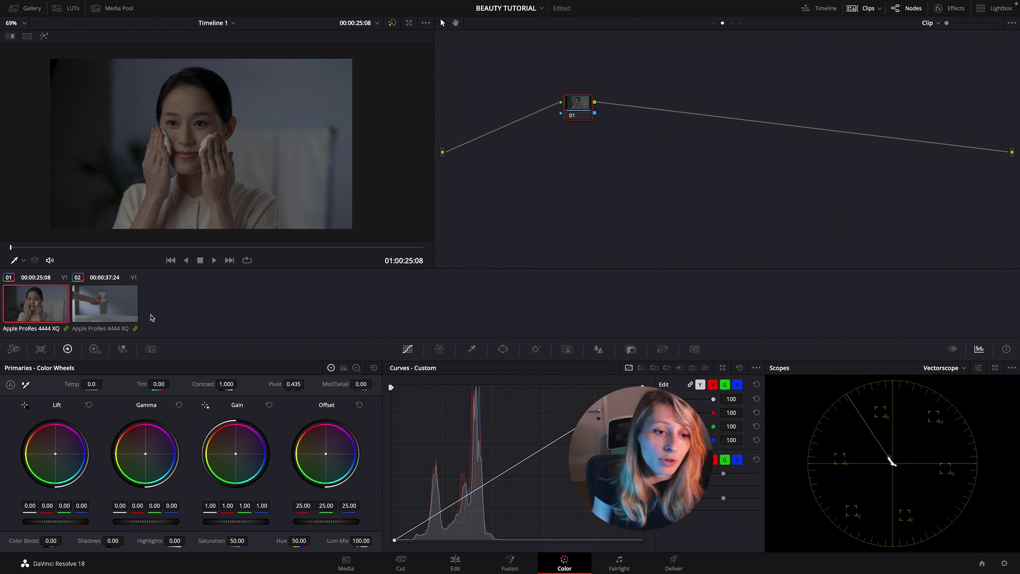
# Step: Add both timeline clips, the face shot and the bottle shot, into a new group
pyautogui.click(106, 312)
pyautogui.keyDown('ctrl'); pyautogui.click(43, 308); pyautogui.keyUp('ctrl')
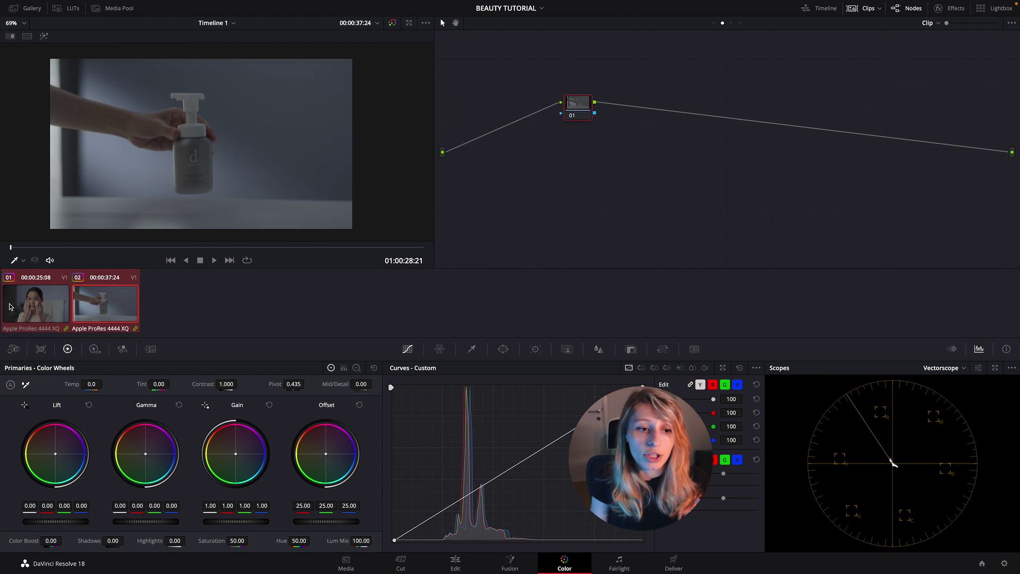
pyautogui.rightClick(57, 310)
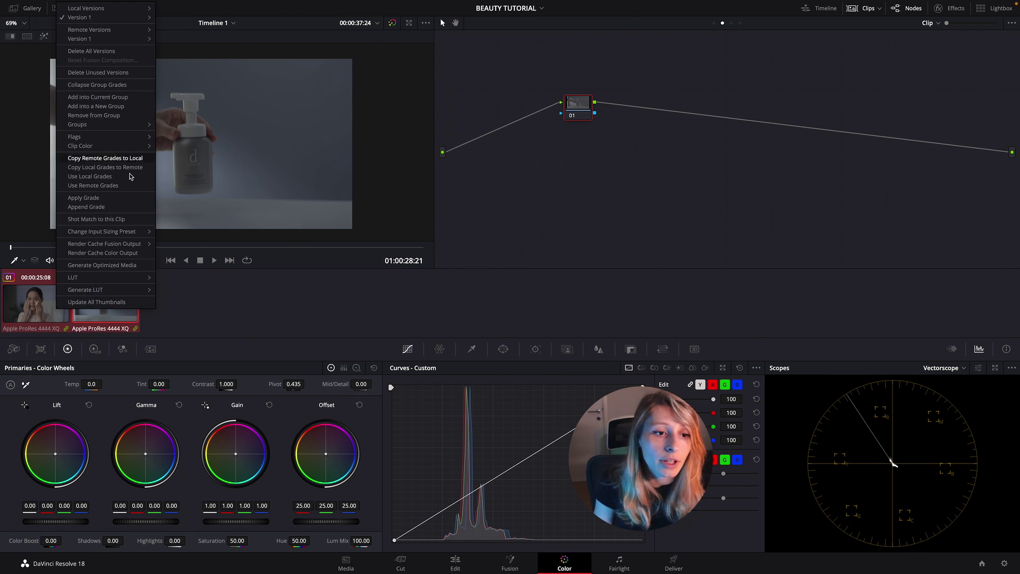
pyautogui.click(93, 106)
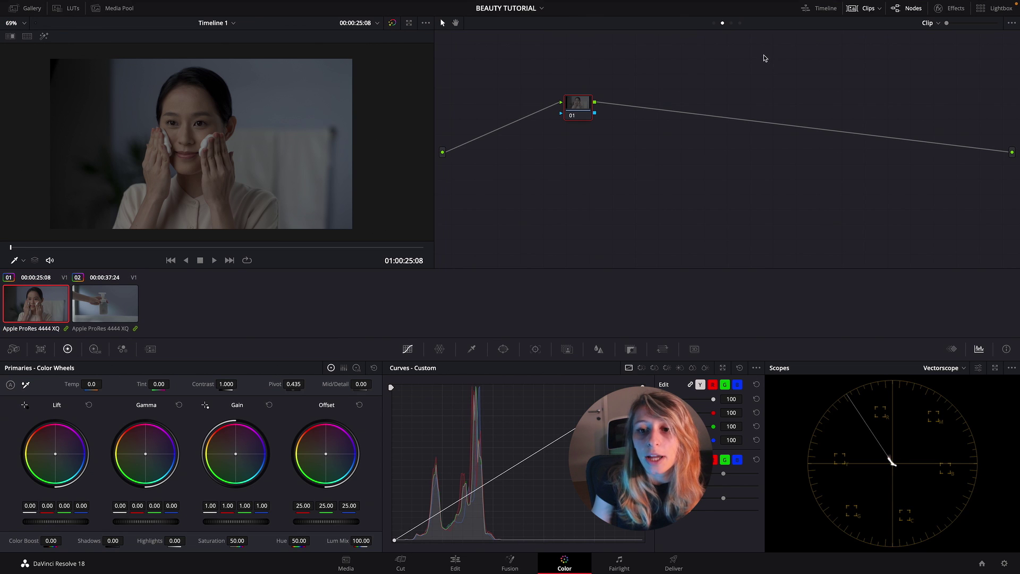
# Step: Review the Color Space Transform settings on the Group Pre-Clip node and the Group Post-Clip node
pyautogui.click(714, 24)
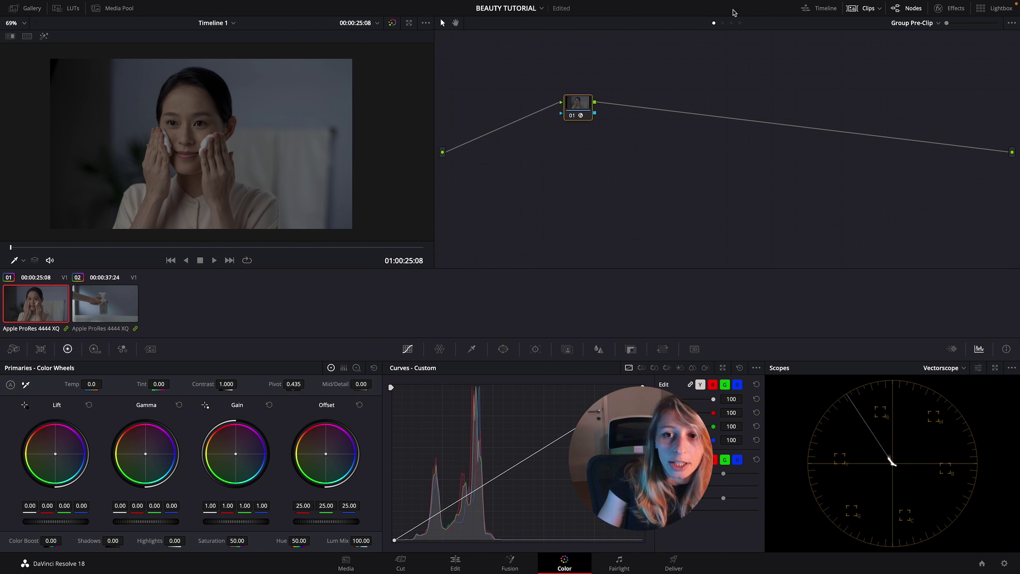
pyautogui.click(731, 23)
pyautogui.click(714, 23)
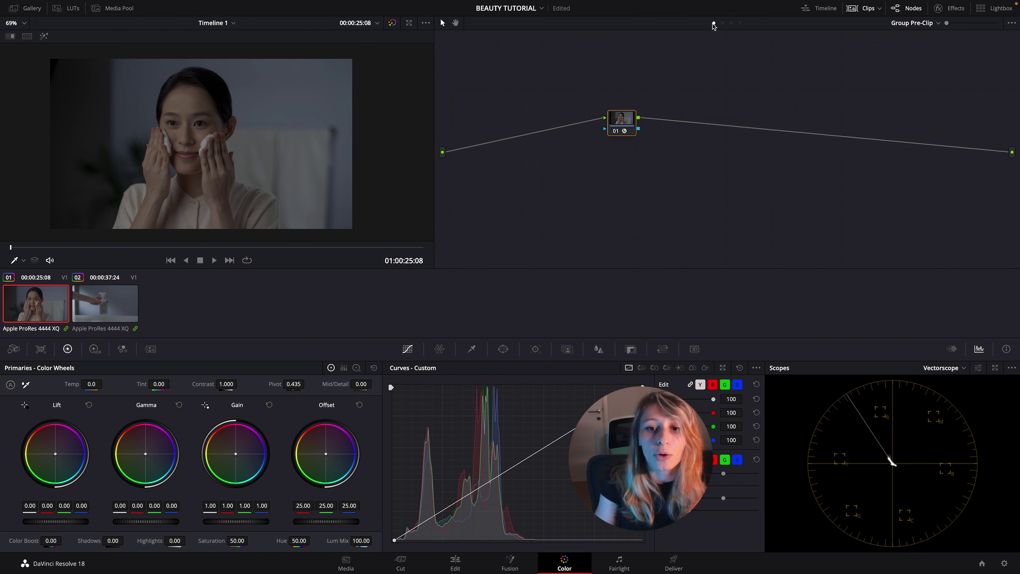
pyautogui.moveTo(579, 122); pyautogui.dragTo(585, 143)
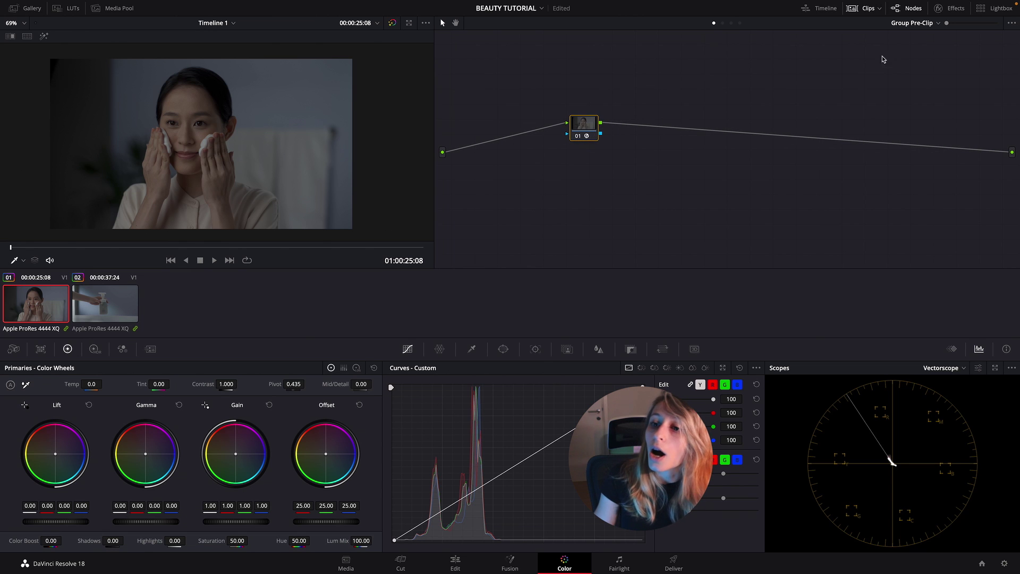
pyautogui.click(939, 8)
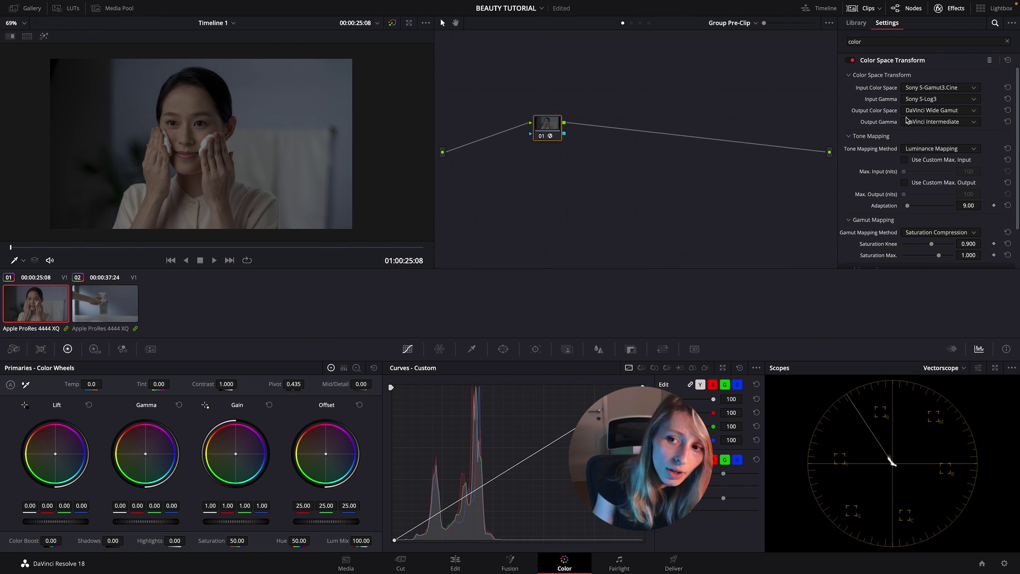
pyautogui.click(640, 23)
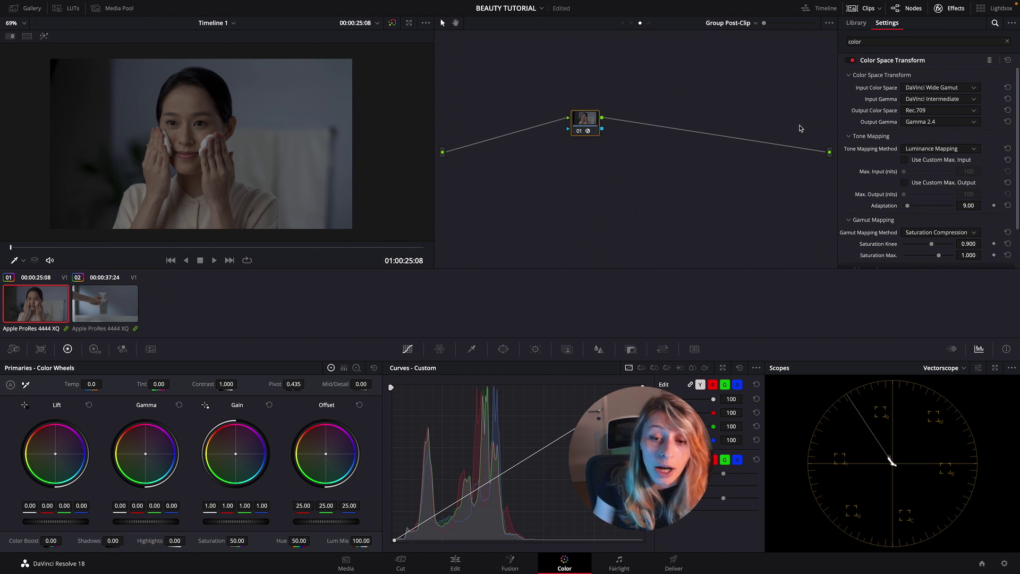
pyautogui.moveTo(593, 128); pyautogui.dragTo(619, 138)
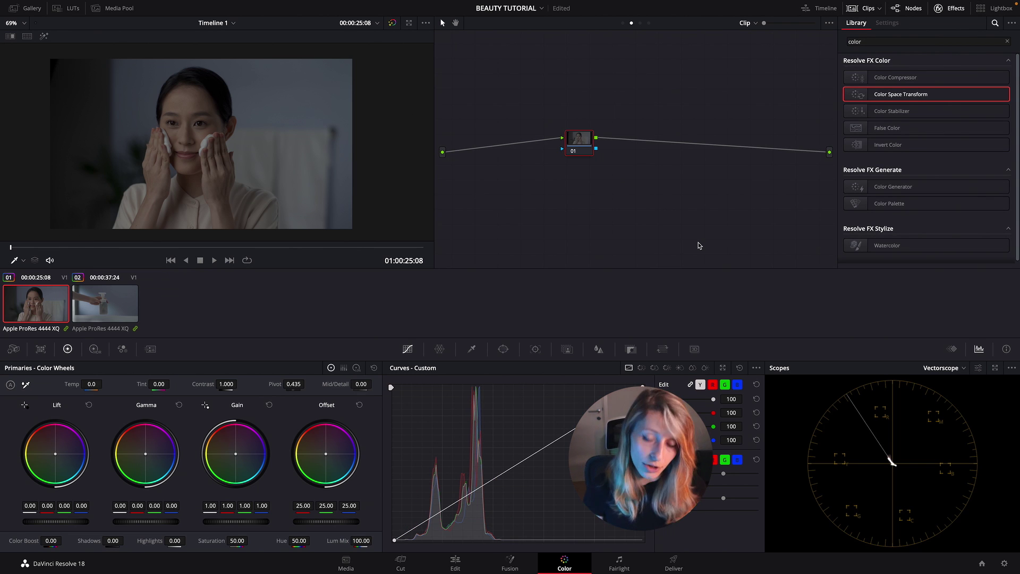
# Step: Add a parallel node below node 01 at clip level and arrange both branches in front of the mixer
pyautogui.hotkey('alt', 'p')
pyautogui.moveTo(584, 180); pyautogui.dragTo(565, 205)
pyautogui.moveTo(625, 137); pyautogui.dragTo(632, 142)
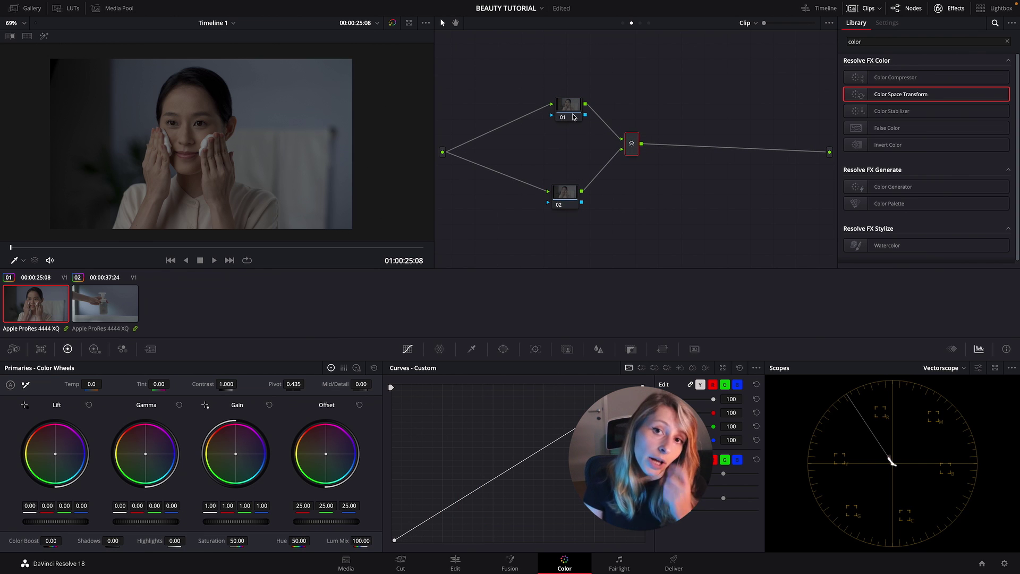
pyautogui.moveTo(573, 116); pyautogui.dragTo(561, 110)
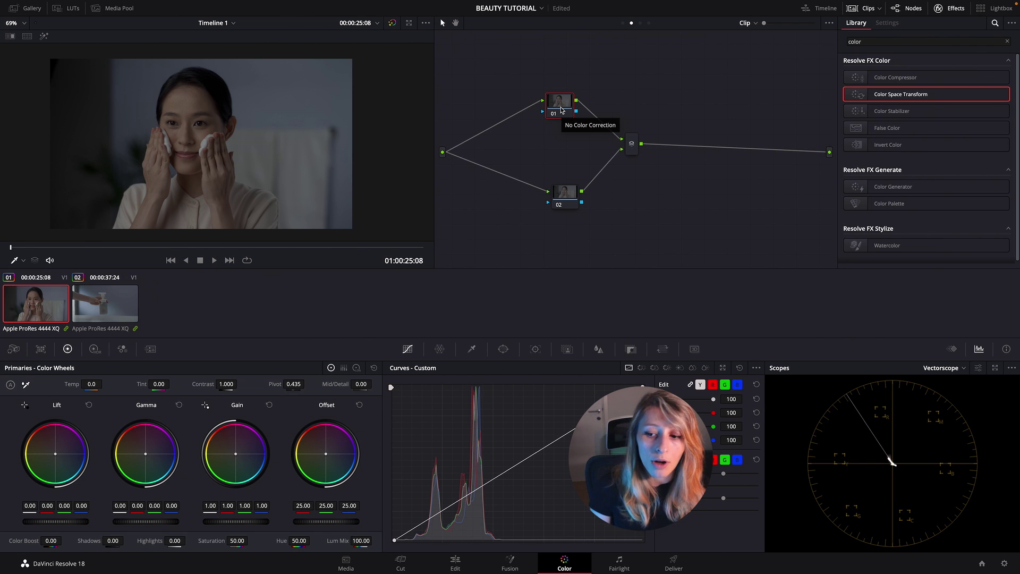
# Step: Display the Waveform scope and label the upper-branch node LGG
pyautogui.click(943, 368)
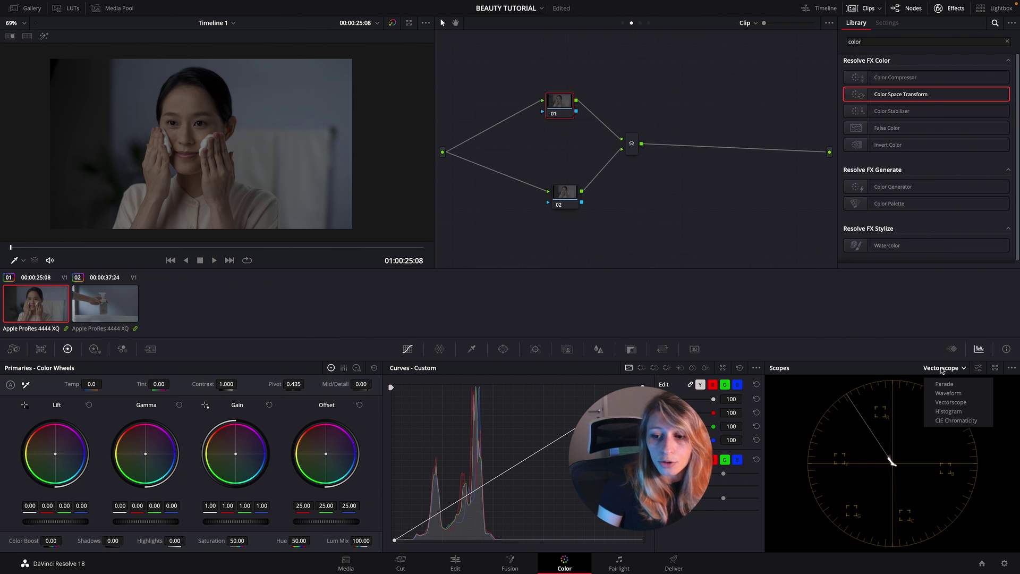
pyautogui.click(944, 393)
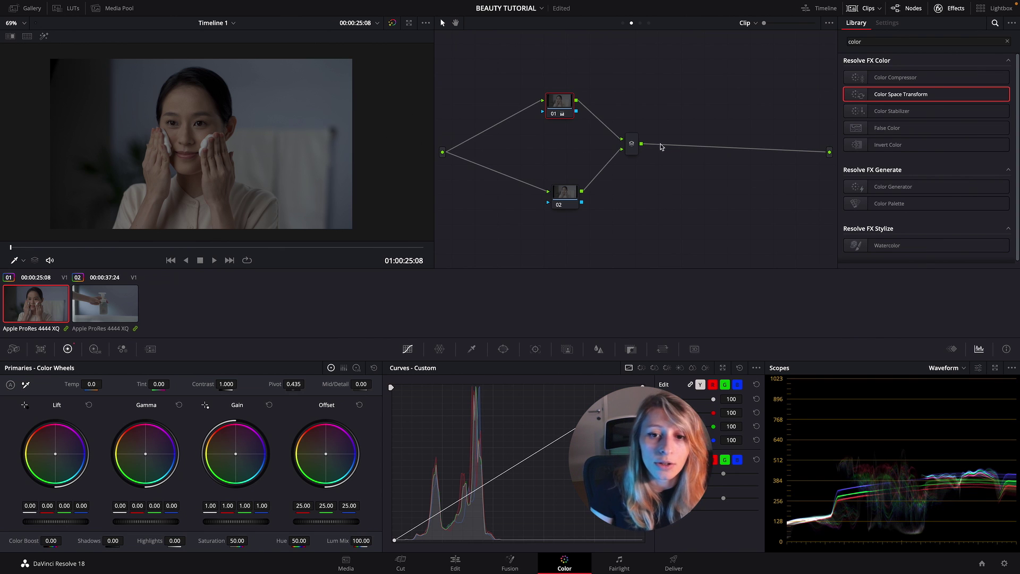
pyautogui.rightClick(555, 100)
pyautogui.click(587, 120)
pyautogui.write('LGG')
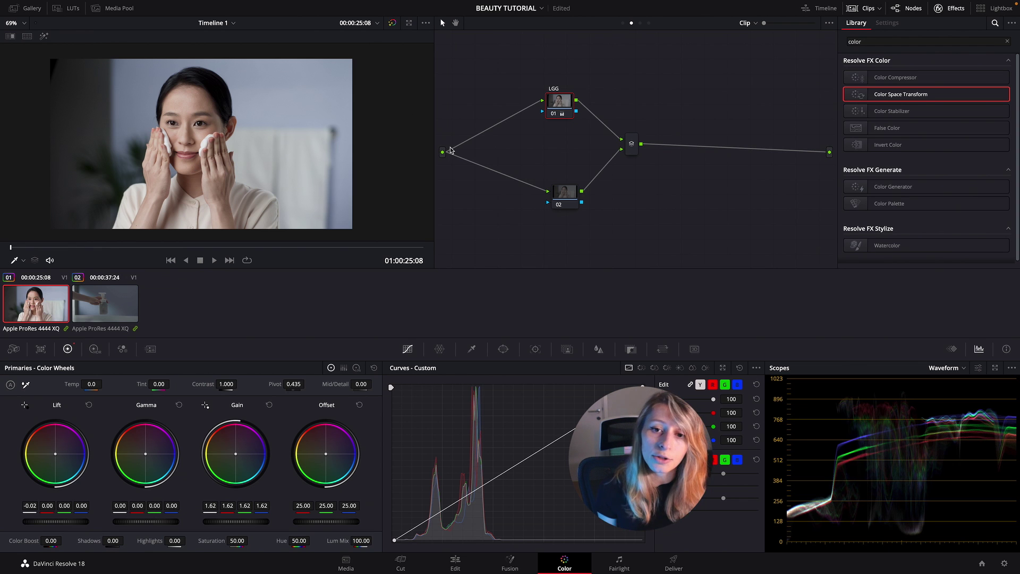
# Step: Insert a serial node before the LGG node and label it HDR
pyautogui.hotkey('shift', 's')
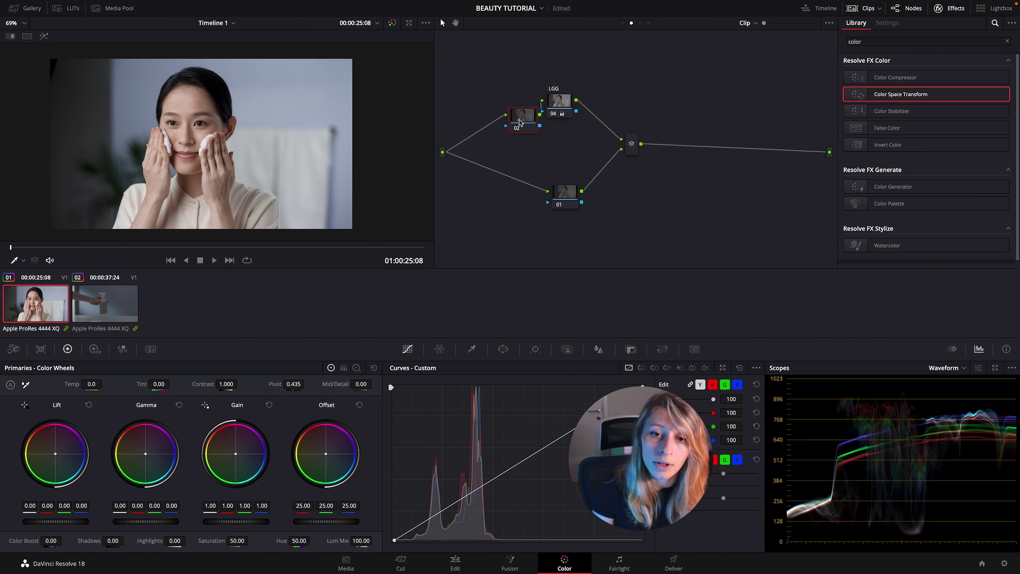
pyautogui.rightClick(517, 122)
pyautogui.click(544, 141)
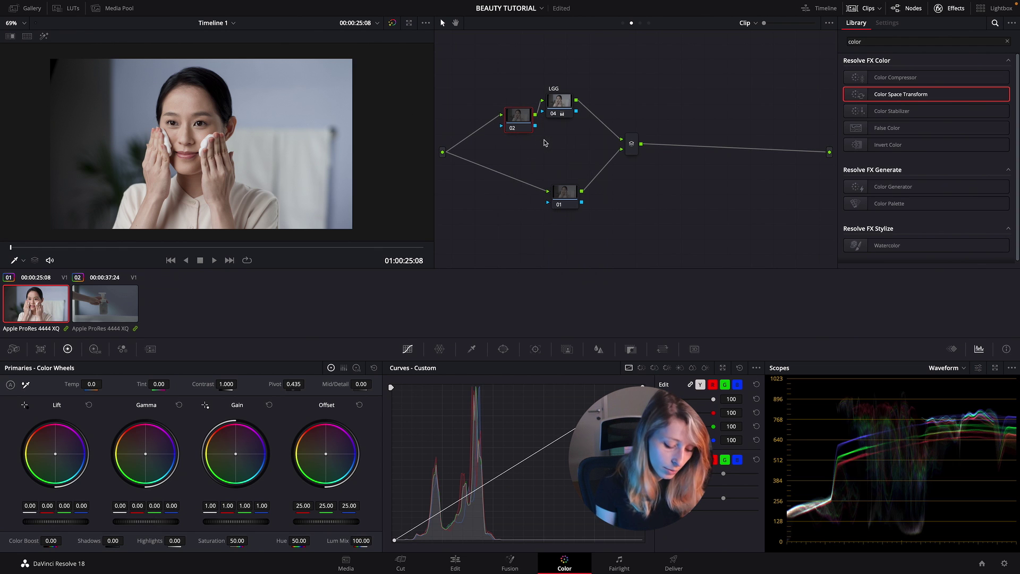
pyautogui.write('HDR')
pyautogui.press('Return')
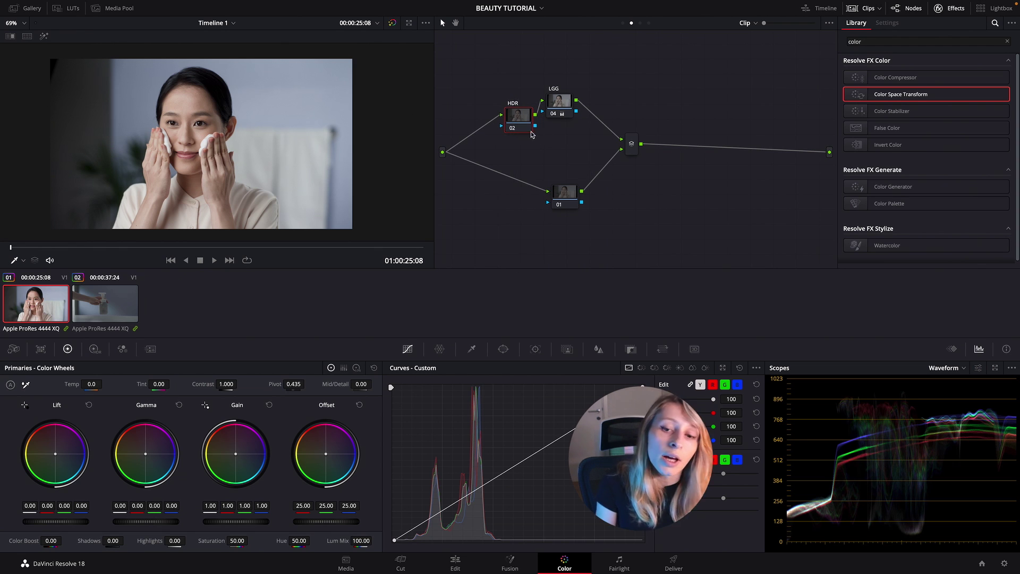
# Step: Line up the HDR node with LGG and lower the Light zone's exposure to -0.48 in the HDR color wheels
pyautogui.moveTo(529, 125); pyautogui.dragTo(514, 108)
pyautogui.click(94, 349)
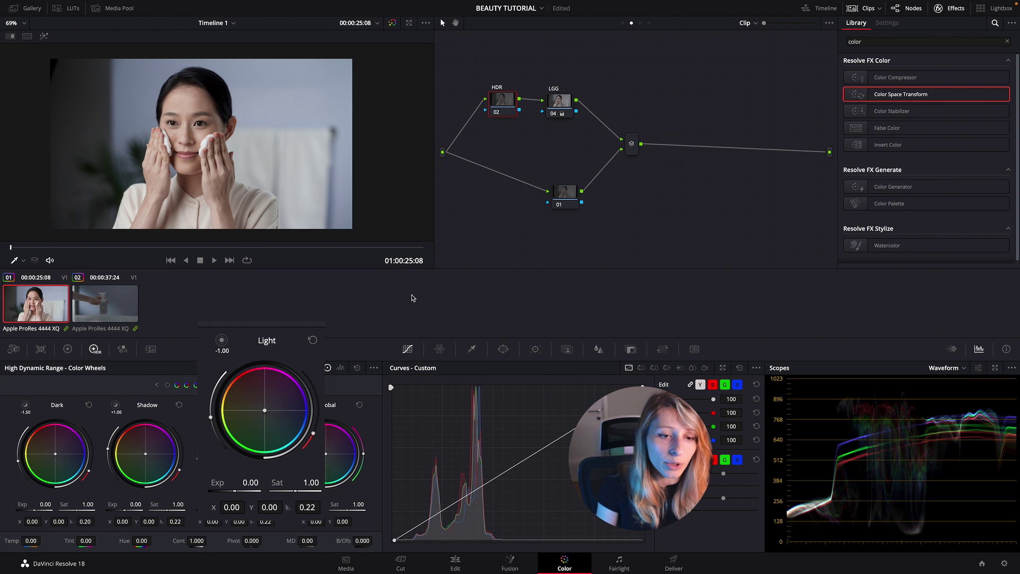
pyautogui.moveTo(226, 504); pyautogui.dragTo(213, 504)
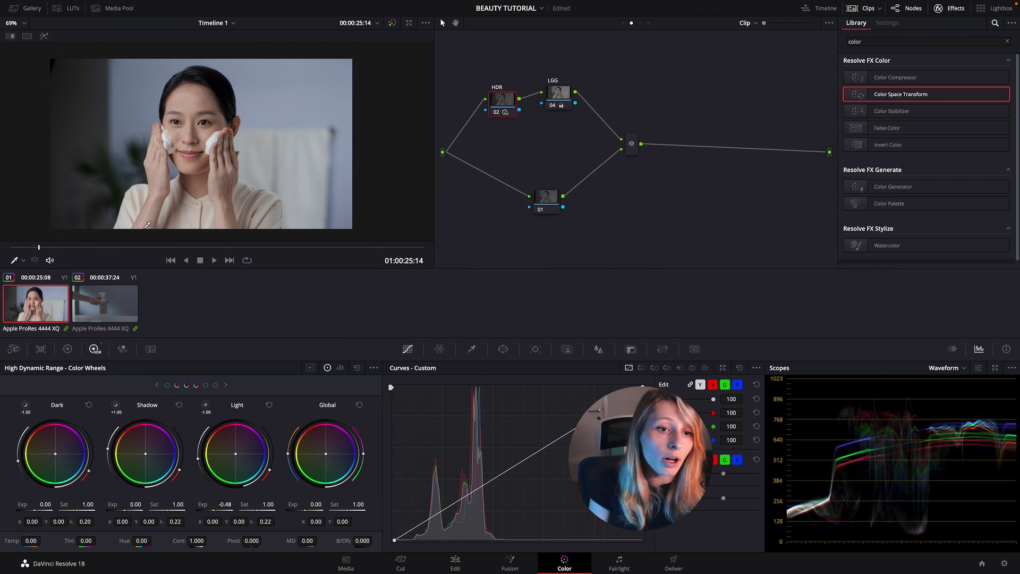
# Step: Add a serial node after LGG and give it a label beginning with "COLOR B"
pyautogui.hotkey('alt', 's')
pyautogui.rightClick(604, 101)
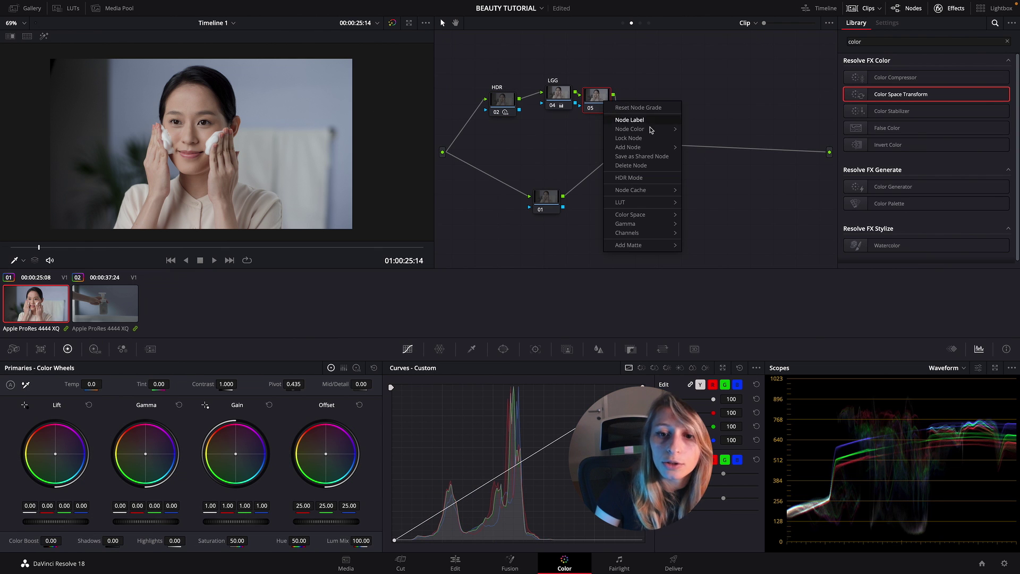
pyautogui.click(652, 120)
pyautogui.write('COLOR B...')
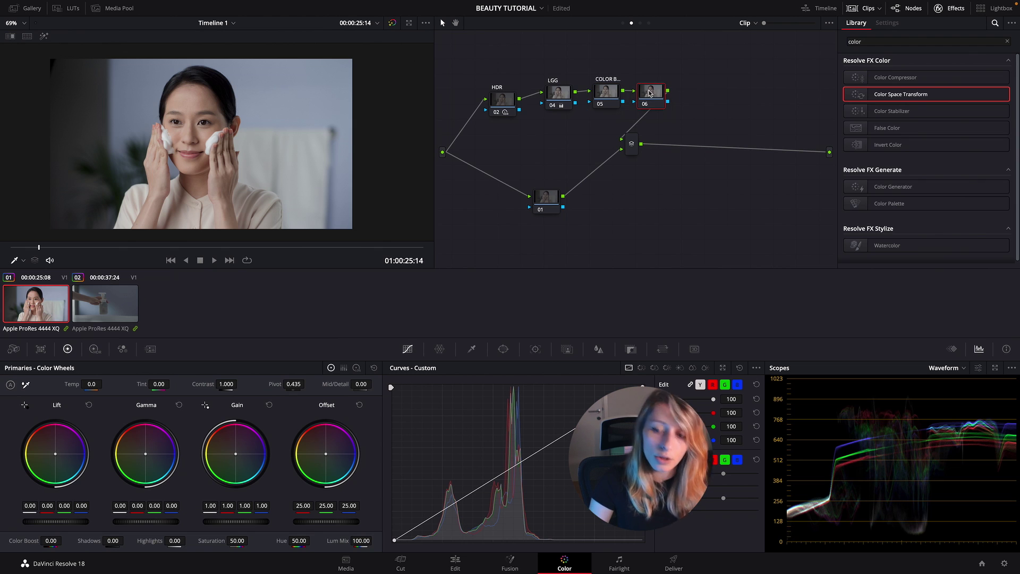
# Step: Label the last node of the upper branch CONTRAST
pyautogui.rightClick(649, 94)
pyautogui.click(666, 111)
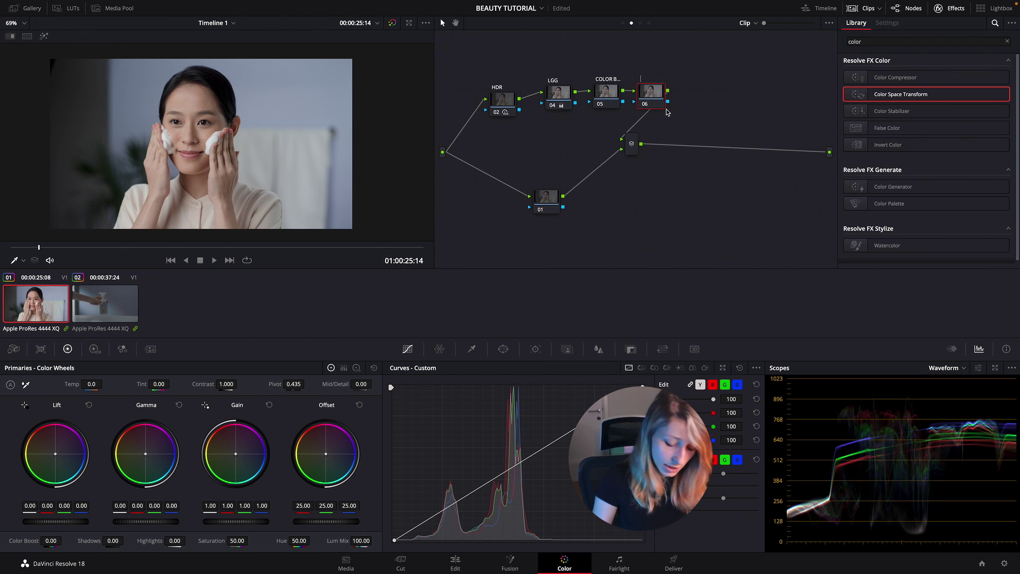
pyautogui.write('CONTRAST')
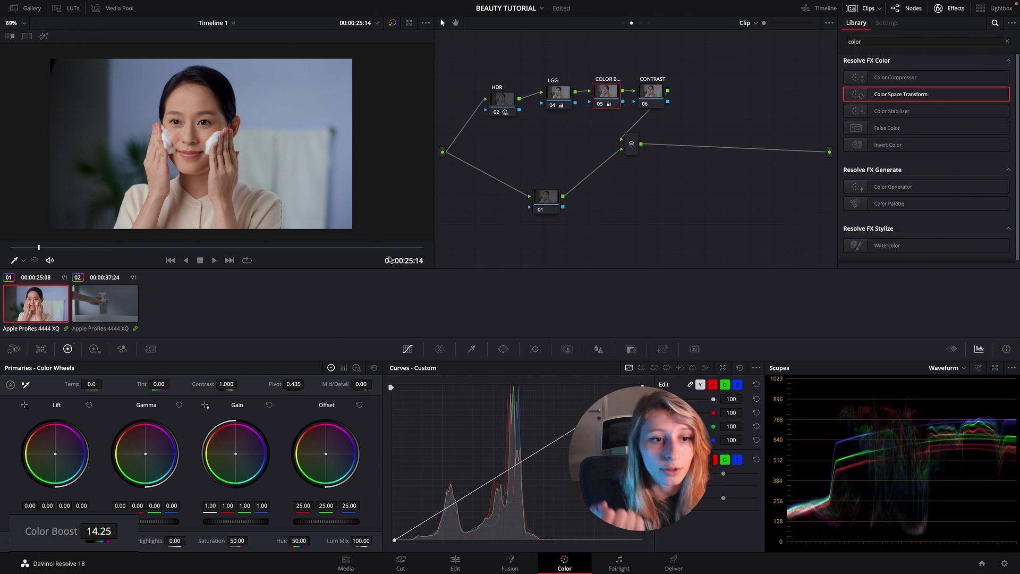
# Step: Select the CONTRAST node, and shift all four upper-branch nodes left, away from the mixer
pyautogui.click(659, 102)
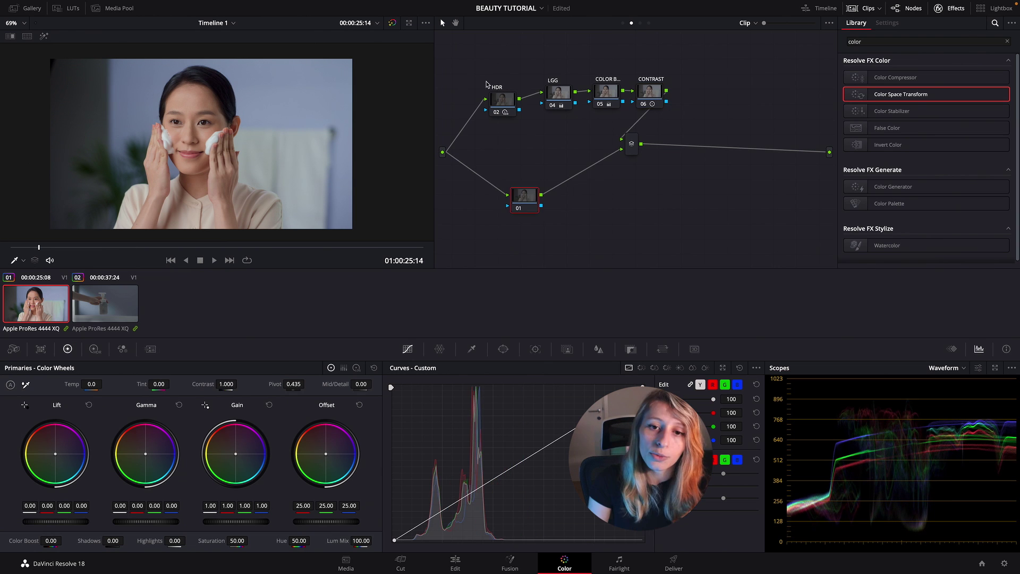
pyautogui.moveTo(486, 82); pyautogui.dragTo(697, 107)
pyautogui.moveTo(647, 94); pyautogui.dragTo(612, 94)
# Step: Add a second serial node to the lower branch and label its two nodes SKIN and WALL
pyautogui.click(525, 202)
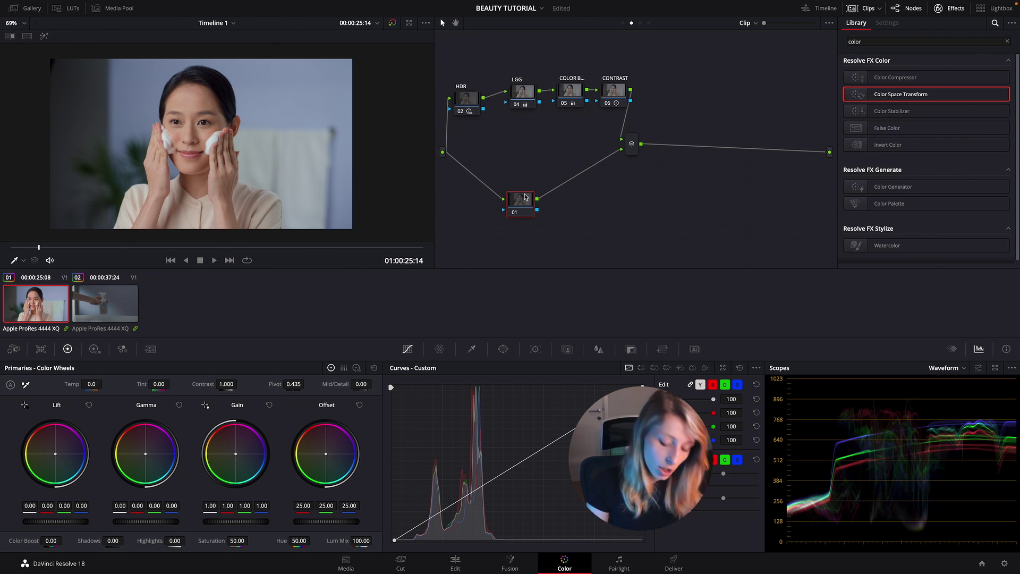
pyautogui.hotkey('alt', 's')
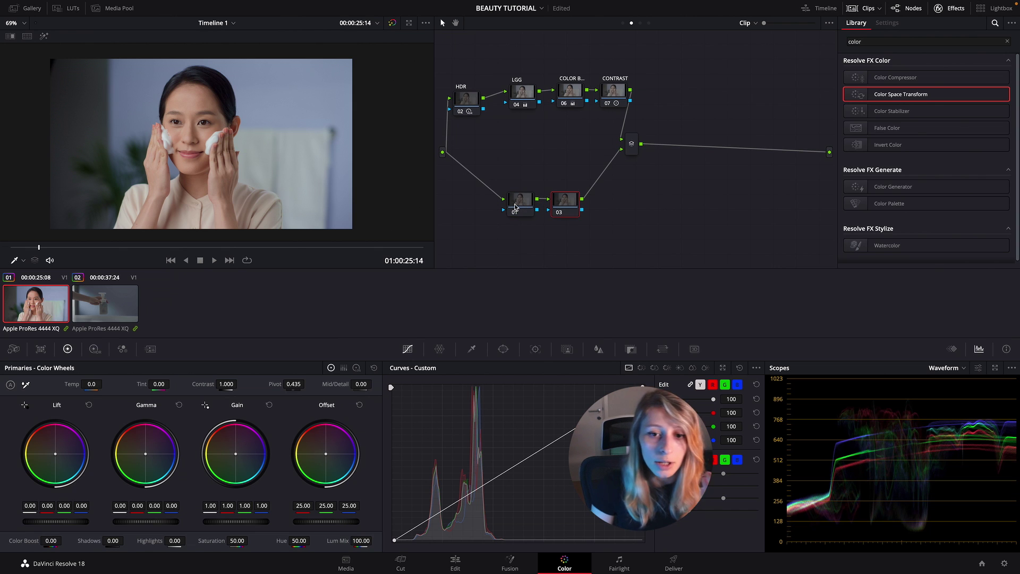
pyautogui.rightClick(518, 206)
pyautogui.click(564, 226)
pyautogui.write('SKIN')
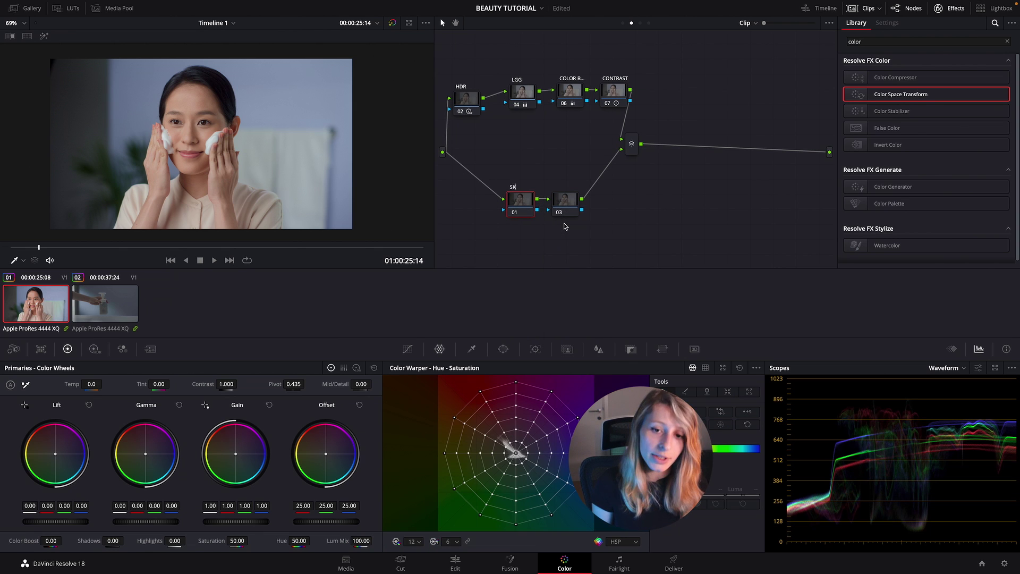
pyautogui.rightClick(567, 206)
pyautogui.click(584, 223)
pyautogui.write('WALL')
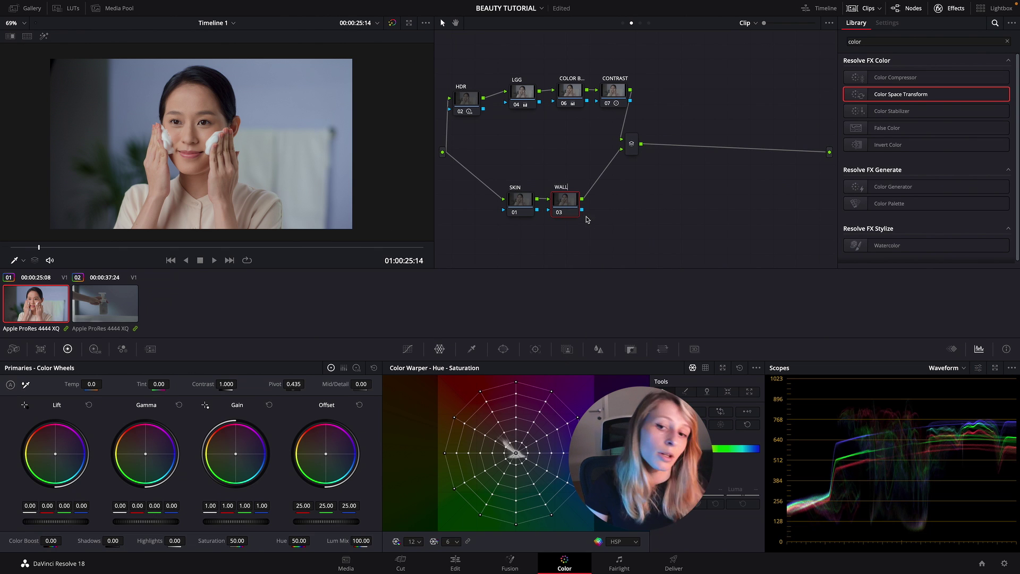
pyautogui.press('Return')
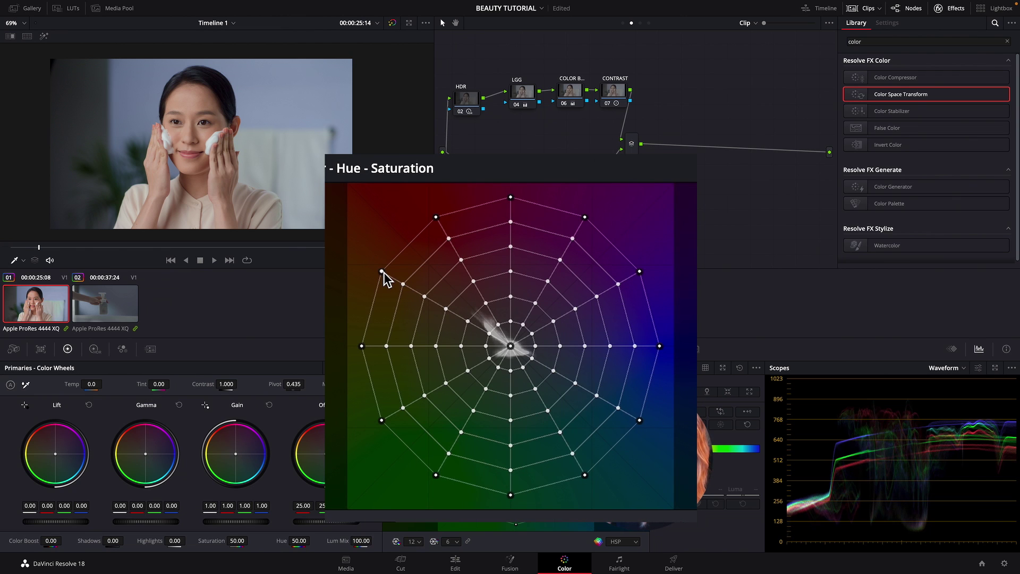
# Step: In the SKIN node's Color Warper, shift the outer orange point toward red and the outer red point toward magenta, with the scope set to Vectorscope
pyautogui.moveTo(383, 272)
pyautogui.mouseDown()
pyautogui.moveTo(402, 254)
pyautogui.moveTo(397, 260)
pyautogui.mouseUp()
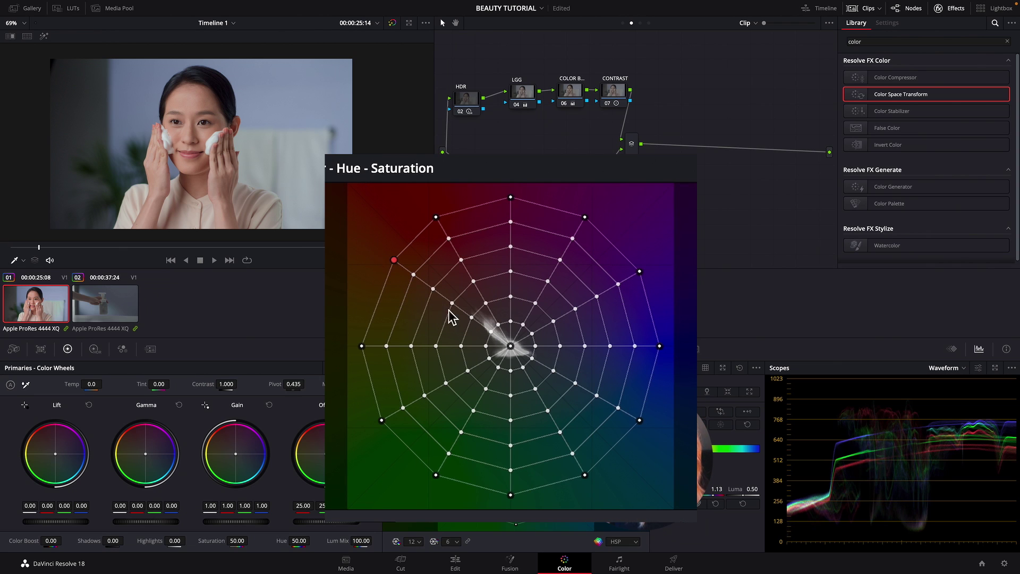
pyautogui.click(394, 260)
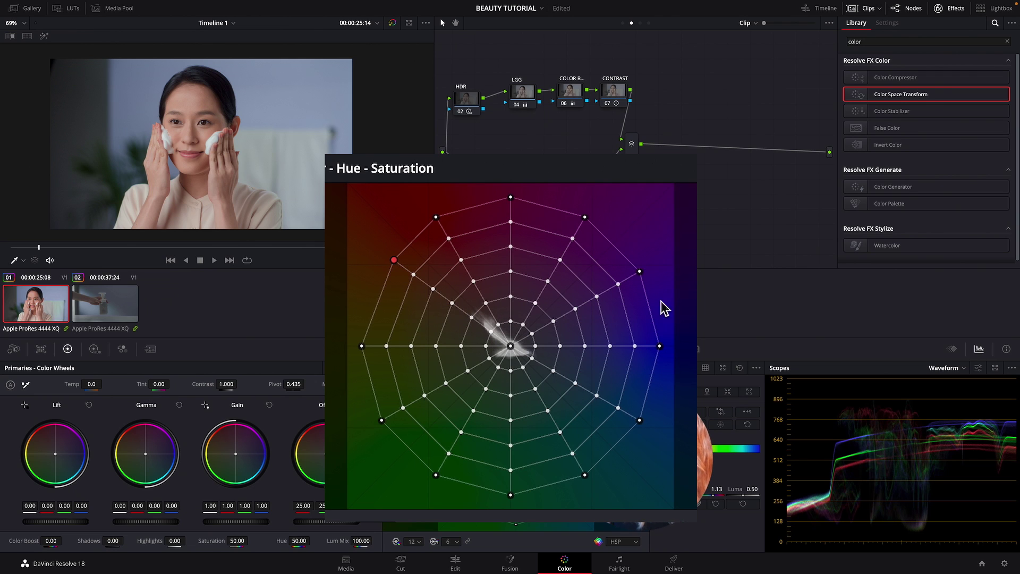
pyautogui.click(961, 368)
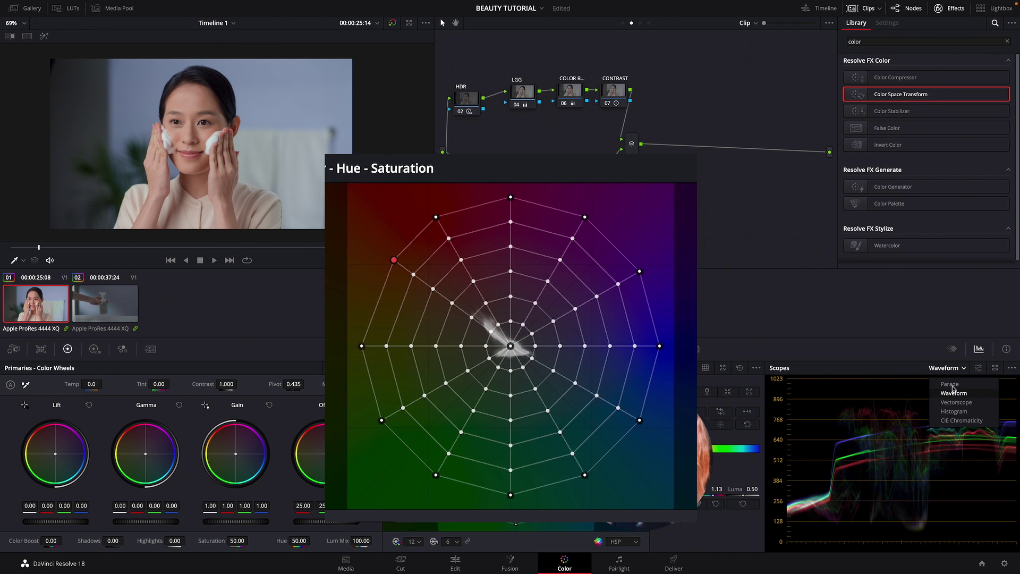
pyautogui.click(956, 402)
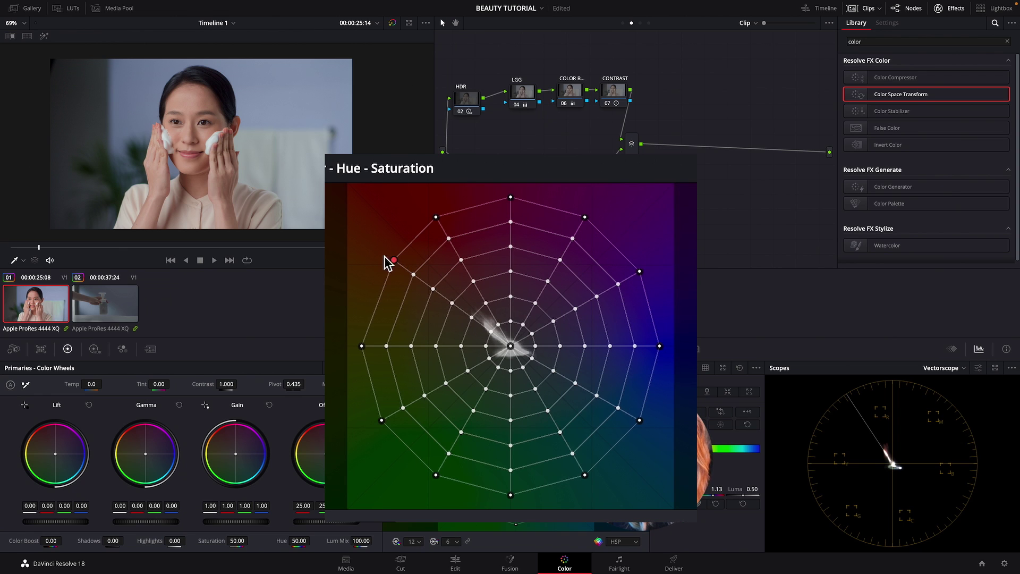
pyautogui.moveTo(436, 217); pyautogui.dragTo(469, 212)
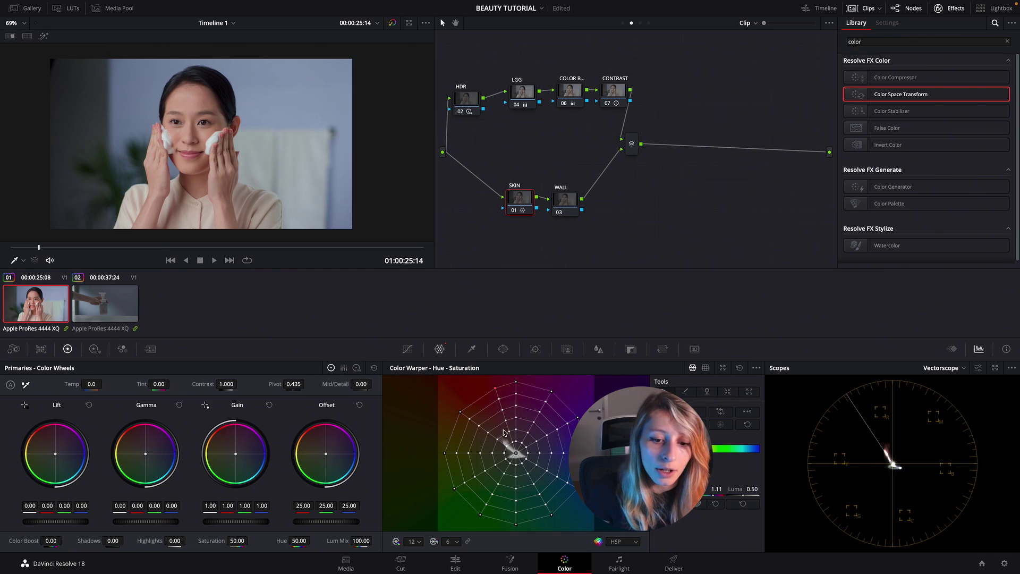
# Step: On the WALL node, warp the outer cyan-blue and blue points toward cyan to shift the background wall's hue
pyautogui.click(557, 202)
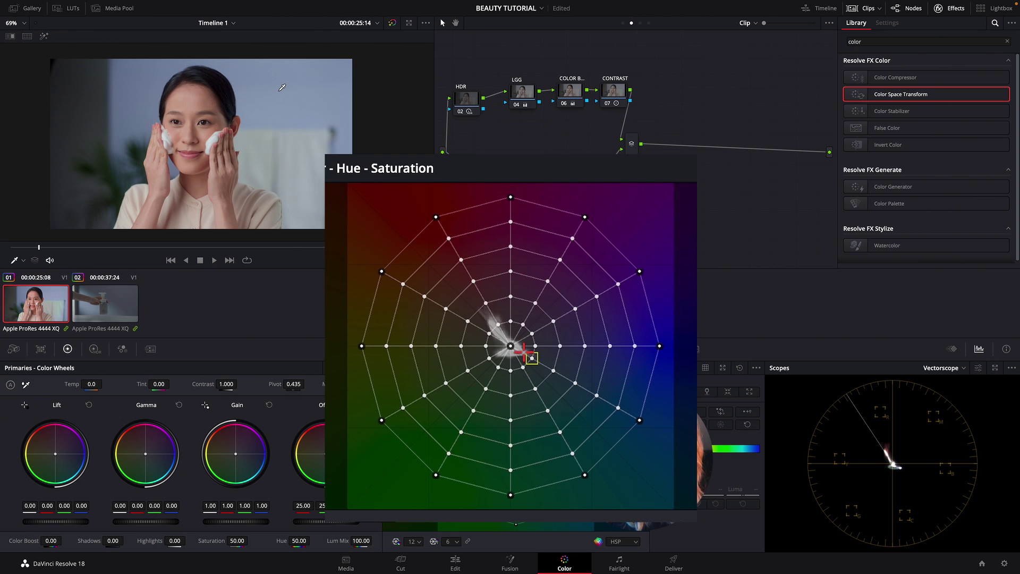
pyautogui.moveTo(640, 420); pyautogui.dragTo(596, 454)
pyautogui.moveTo(595, 454); pyautogui.dragTo(609, 459)
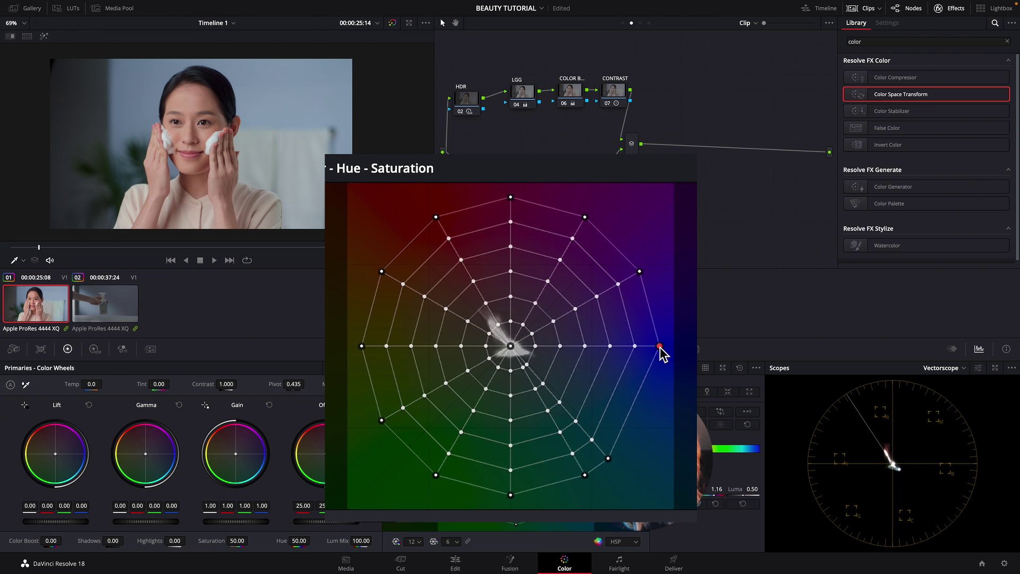
pyautogui.moveTo(660, 351); pyautogui.dragTo(640, 436)
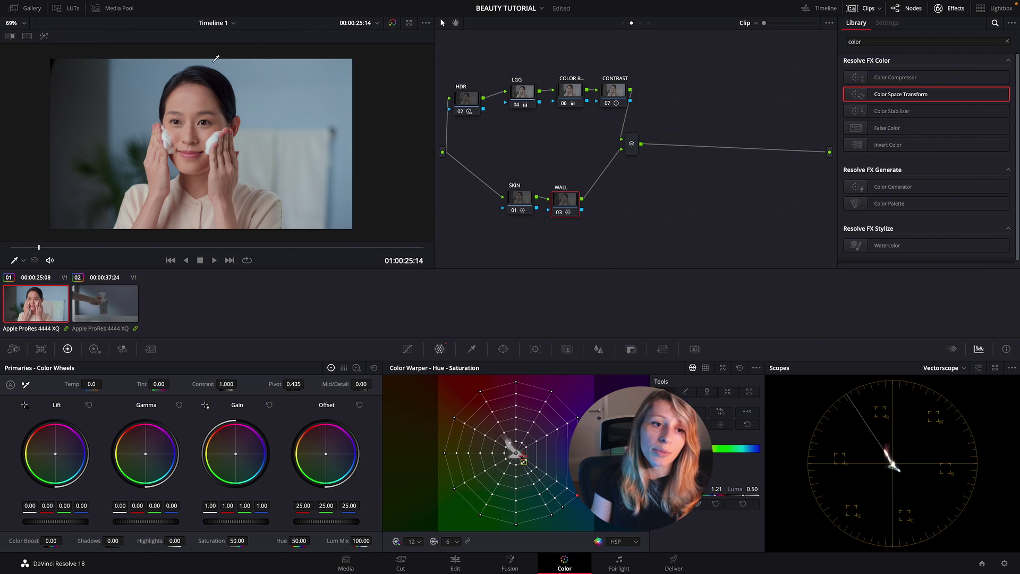
# Step: Refine the SKIN node's outer orange warp point by pulling it further outward toward red, with a saturation of about 1.17
pyautogui.click(528, 200)
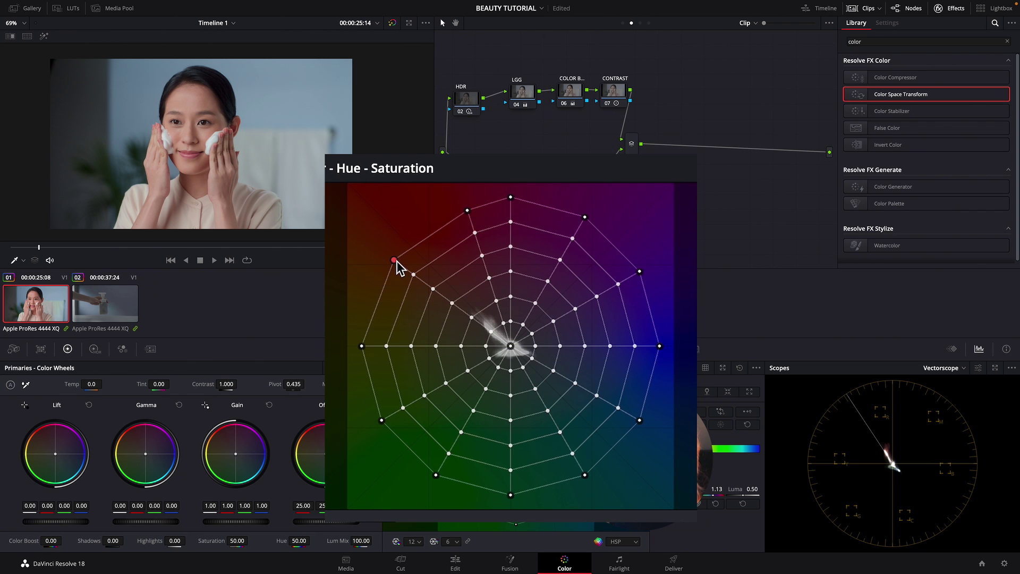
pyautogui.moveTo(393, 260); pyautogui.dragTo(388, 252)
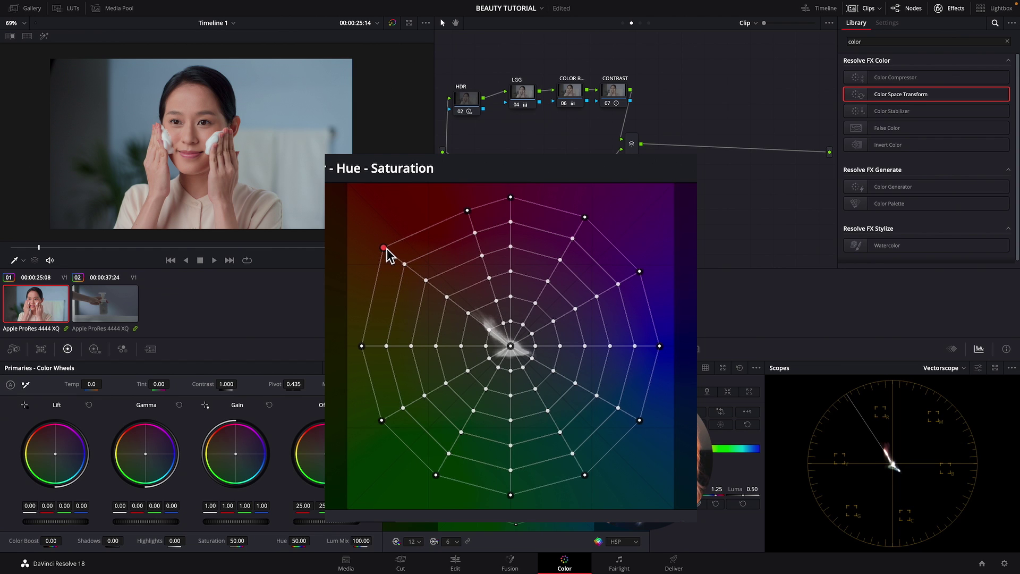
pyautogui.moveTo(388, 250); pyautogui.dragTo(395, 253)
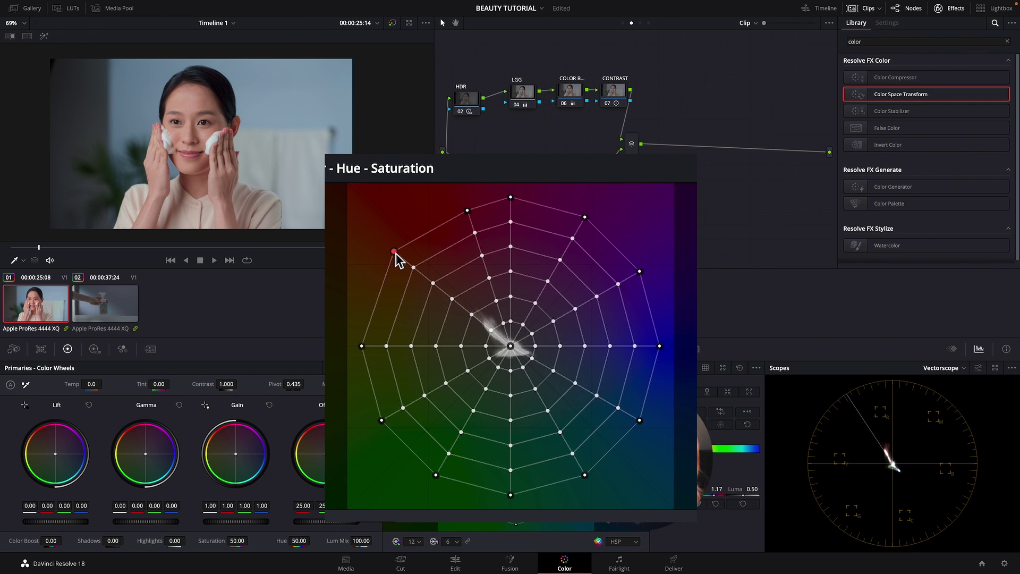
# Step: Examine the skin and wall grade on the woman's shot, enlarged and in full screen, at different frames of the clip
pyautogui.scroll(3, 261, 141)
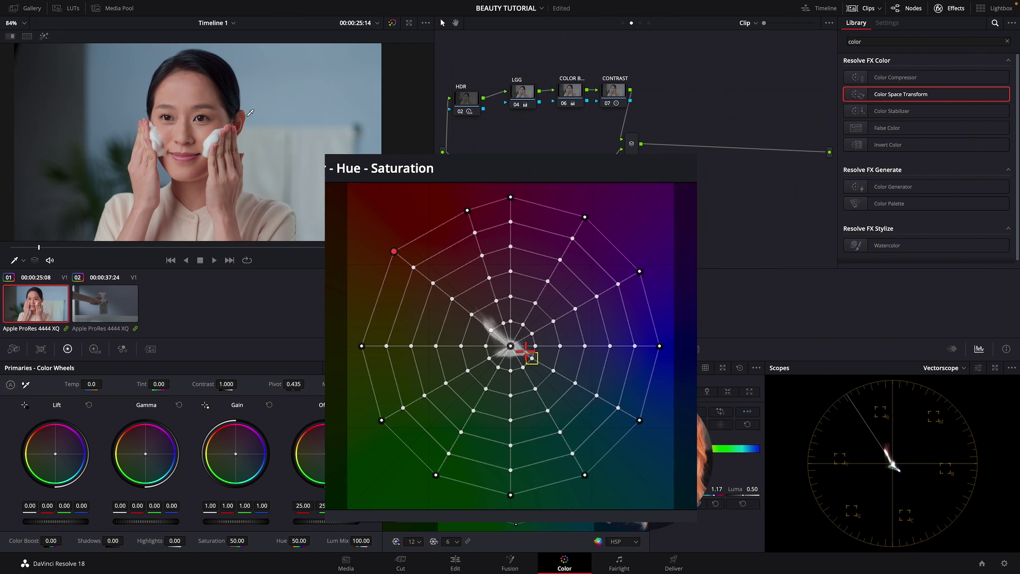
pyautogui.scroll(2, 261, 141)
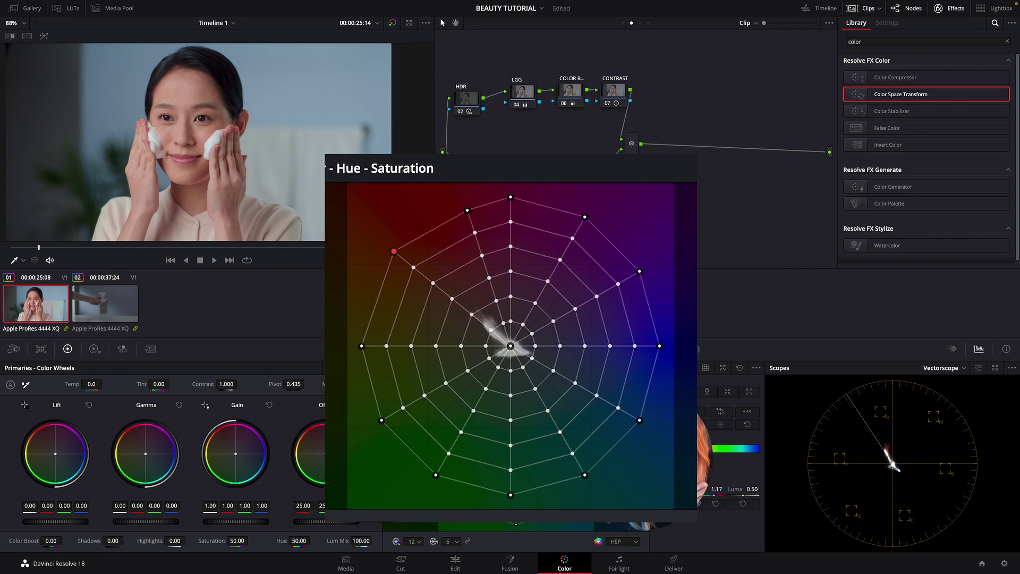
pyautogui.scroll(-3, 273, 165)
pyautogui.scroll(2, 273, 165)
pyautogui.moveTo(241, 247)
pyautogui.mouseDown()
pyautogui.moveTo(228, 255)
pyautogui.moveTo(239, 258)
pyautogui.mouseUp()
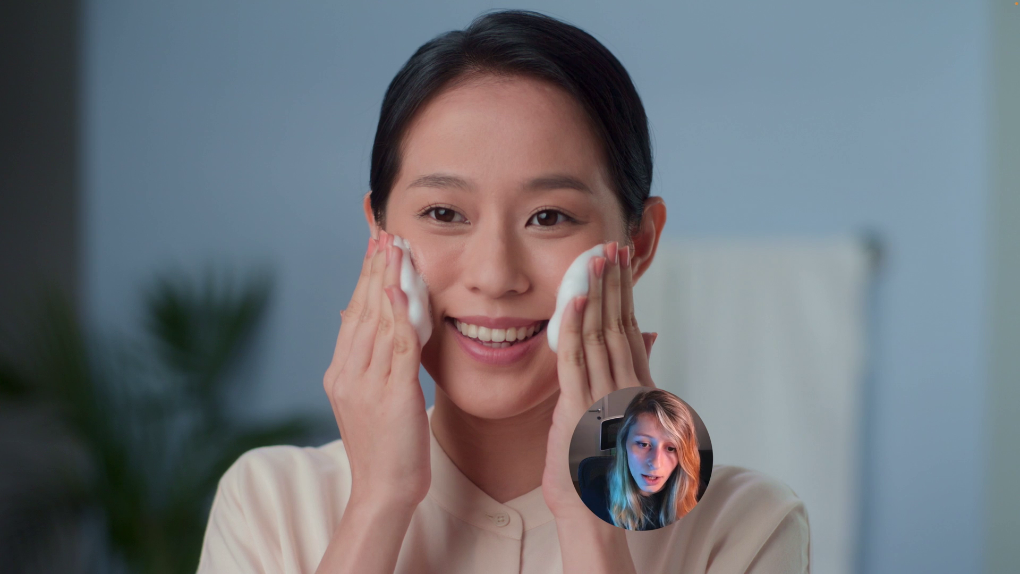
pyautogui.press('Escape')
pyautogui.moveTo(231, 249); pyautogui.dragTo(196, 251)
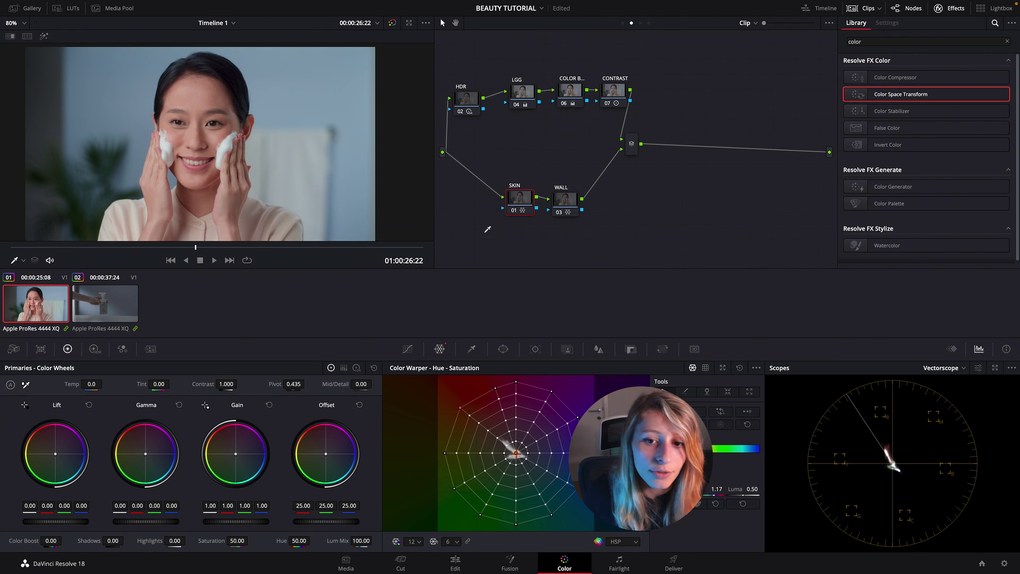
pyautogui.moveTo(570, 230); pyautogui.dragTo(485, 188)
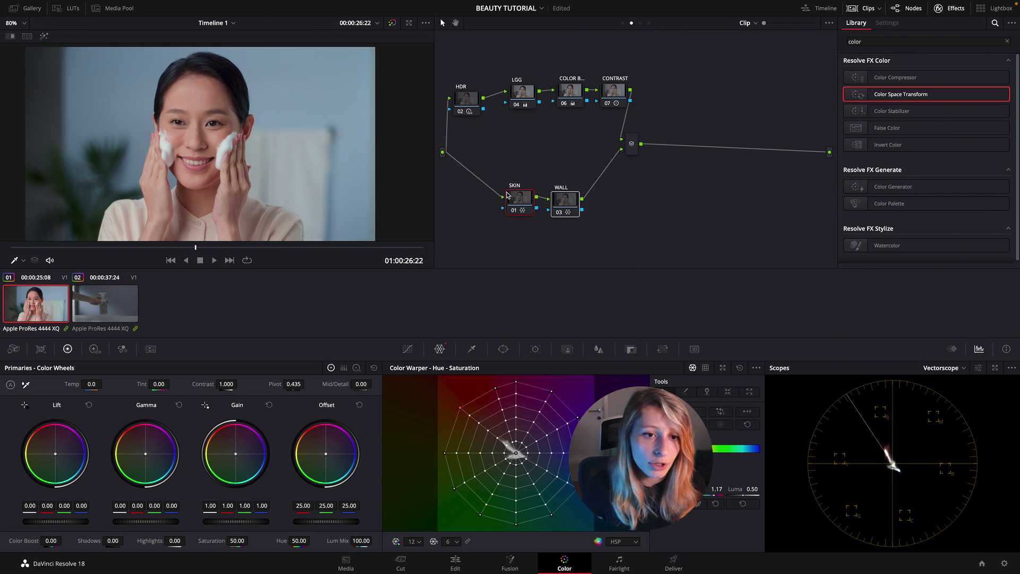
pyautogui.press('super+f')
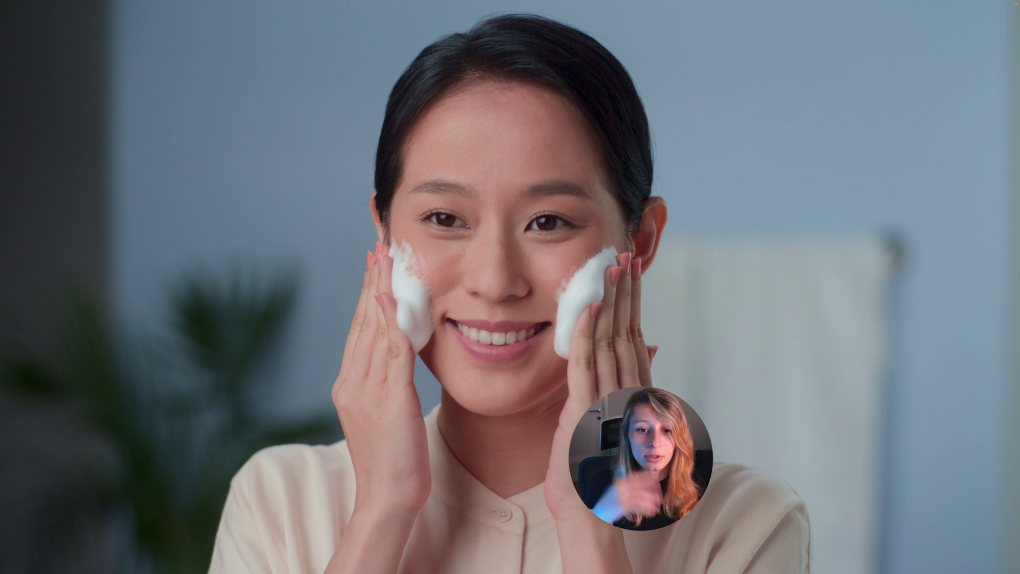
pyautogui.moveTo(506, 192)
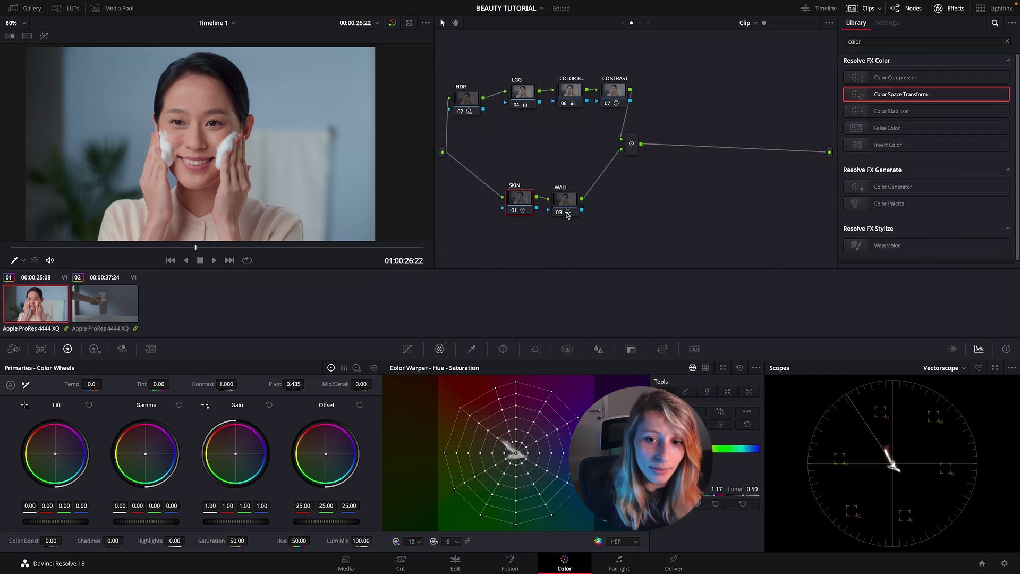
# Step: Switch the scope to Waveform and add a serial node after the layer mixer
pyautogui.click(631, 142)
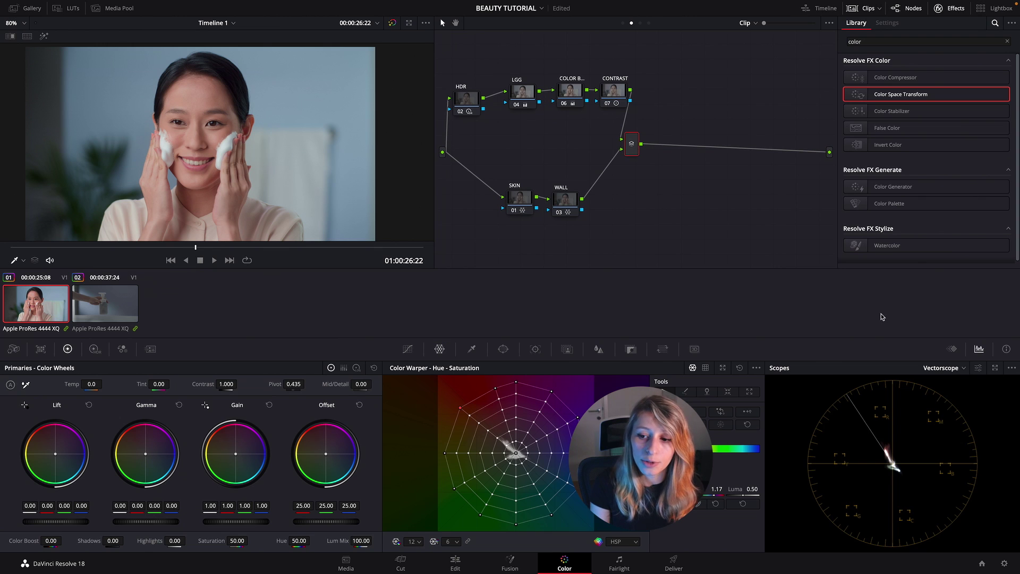
pyautogui.click(950, 370)
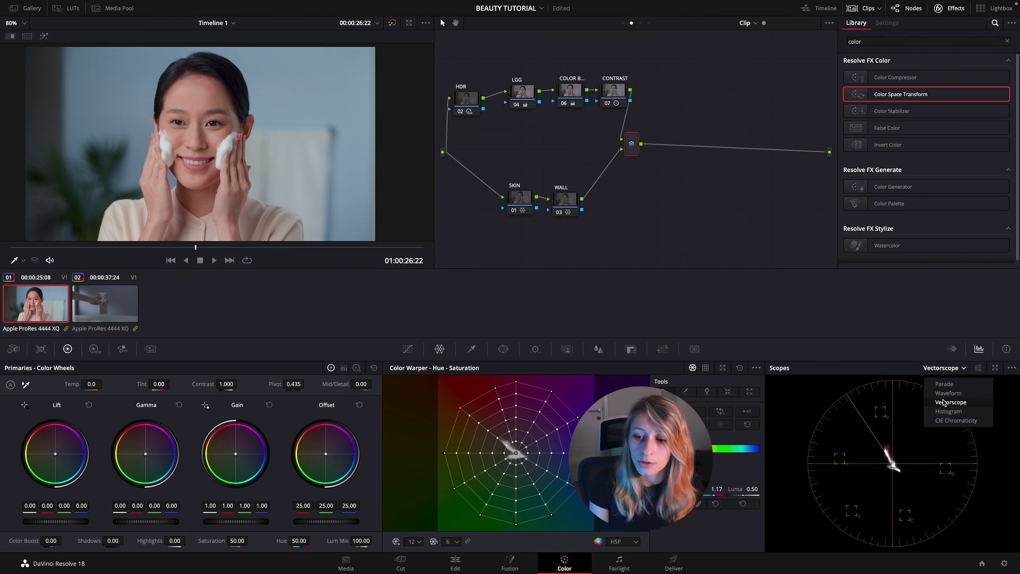
pyautogui.click(949, 393)
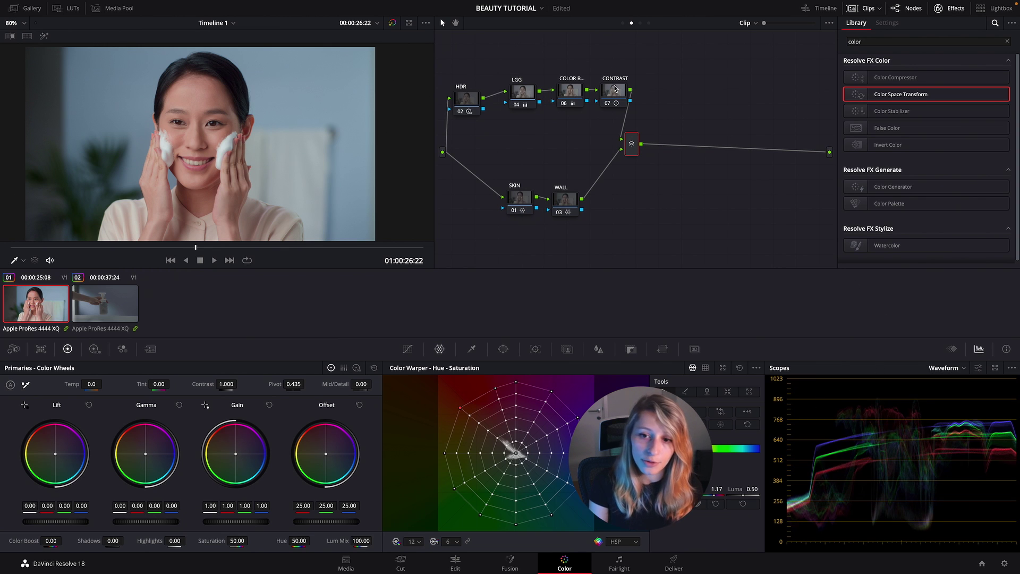
pyautogui.hotkey('alt', 's')
pyautogui.moveTo(676, 163); pyautogui.dragTo(689, 165)
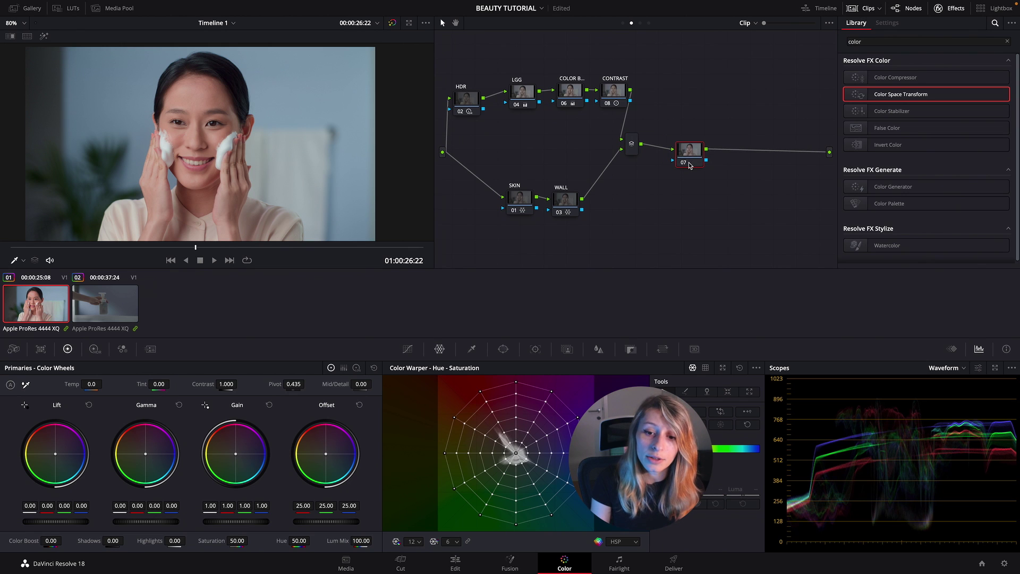
# Step: Add a large, widely feathered elliptical window around the woman on the new node, and slightly raise the custom curve's upper midtones inside it
pyautogui.click(503, 349)
pyautogui.click(405, 433)
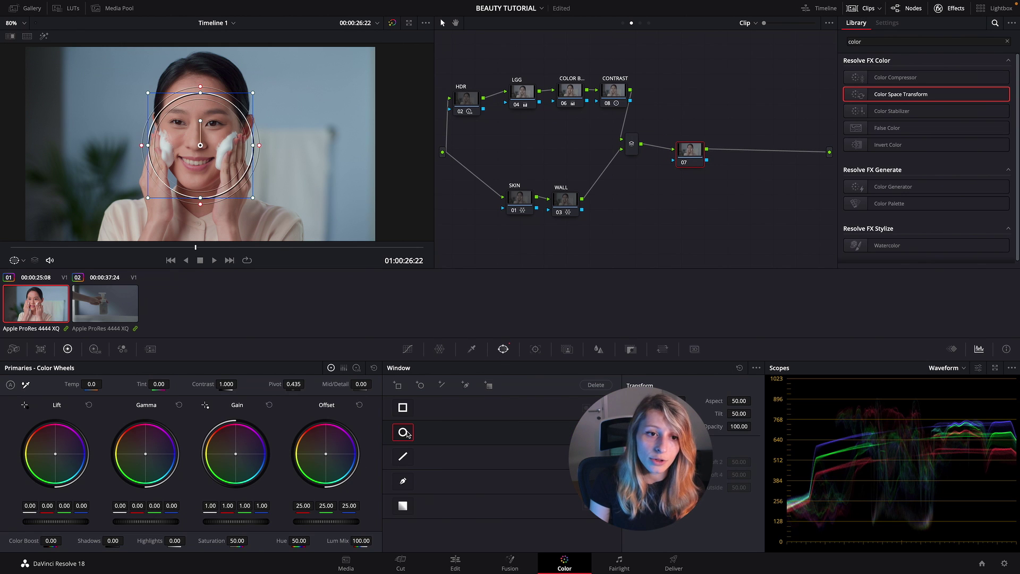
pyautogui.moveTo(259, 147); pyautogui.dragTo(381, 168)
pyautogui.moveTo(205, 198); pyautogui.dragTo(201, 239)
pyautogui.moveTo(254, 146); pyautogui.dragTo(313, 146)
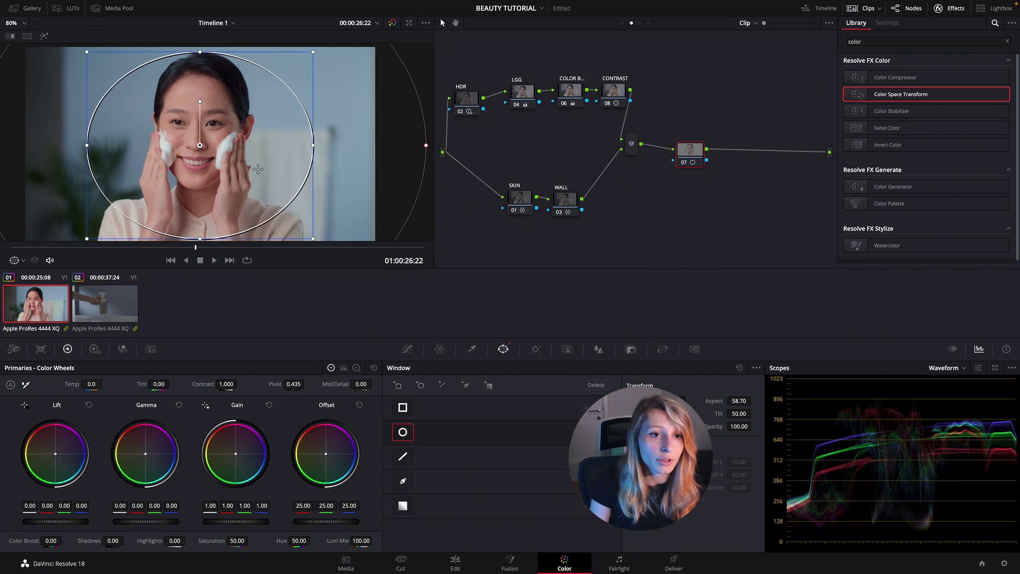
pyautogui.click(408, 349)
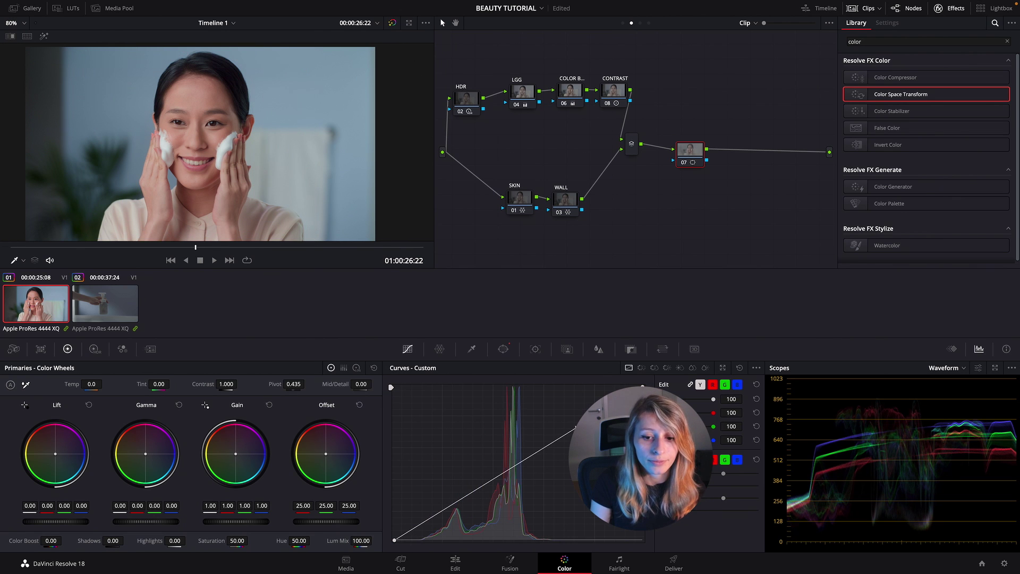
pyautogui.moveTo(575, 427); pyautogui.dragTo(567, 428)
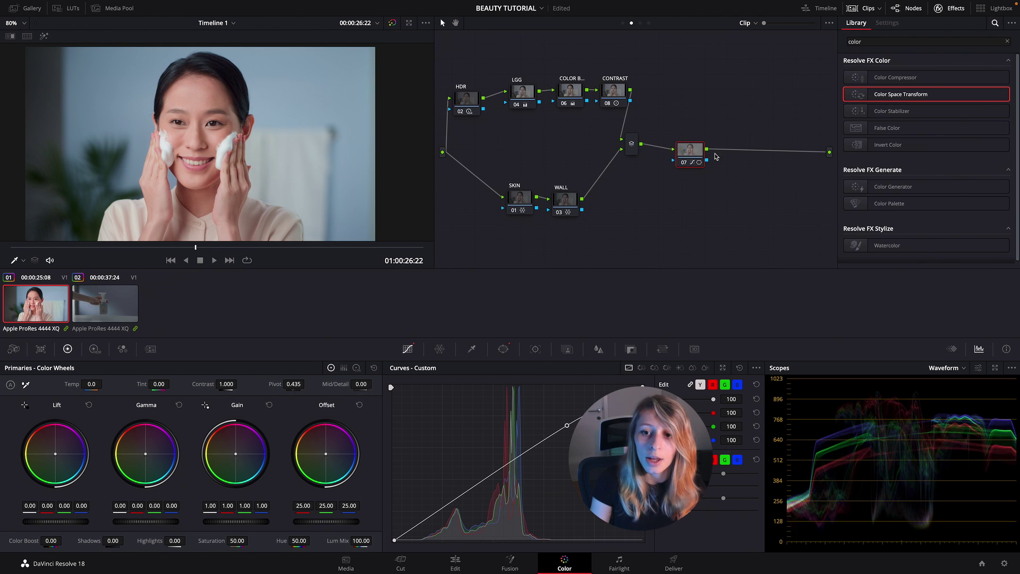
# Step: Add an outside node after the windowed node and slightly lower its custom curve's upper midtones to darken the surroundings
pyautogui.rightClick(695, 155)
pyautogui.moveTo(718, 204)
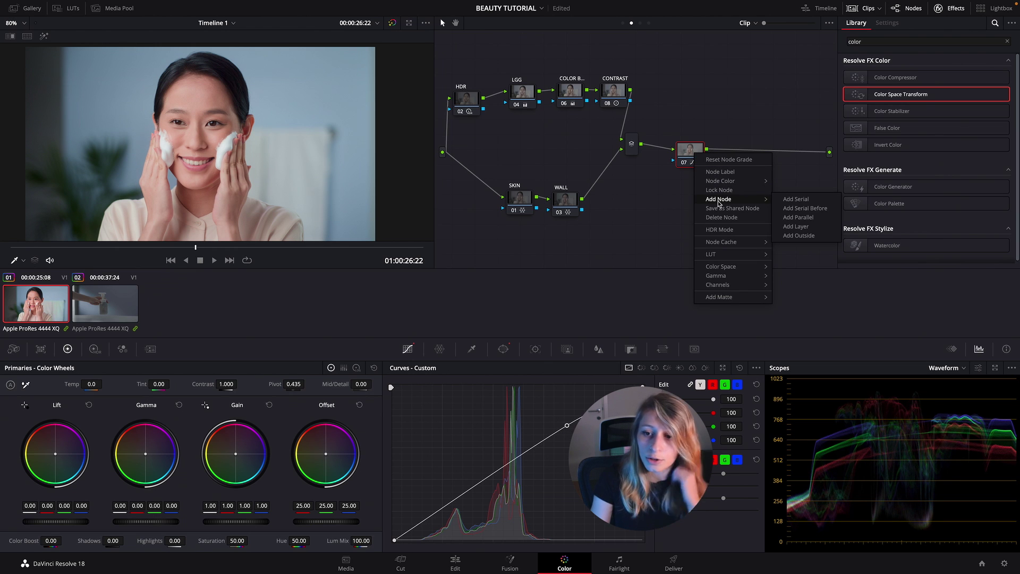
pyautogui.click(798, 235)
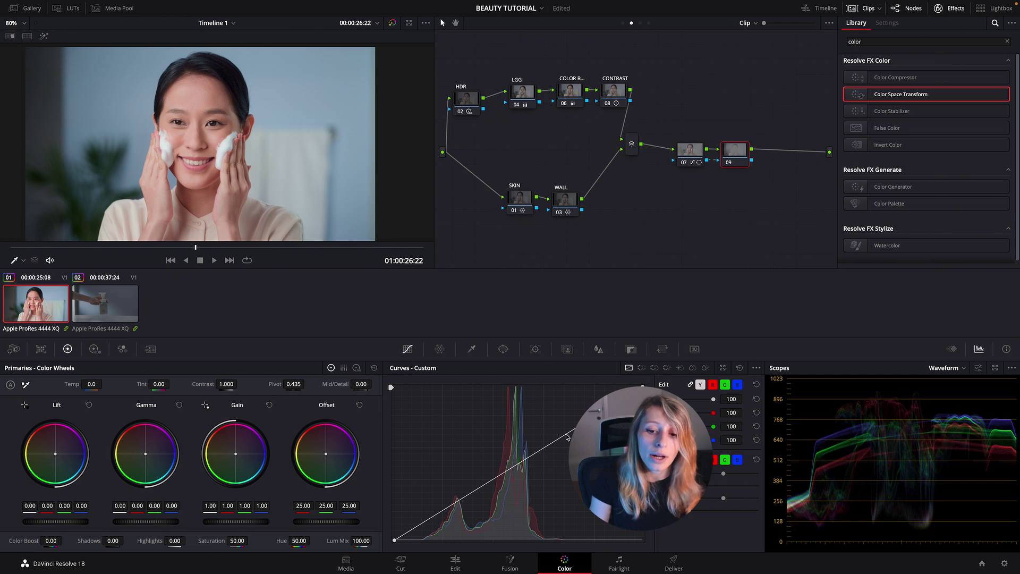
pyautogui.moveTo(566, 437); pyautogui.dragTo(568, 438)
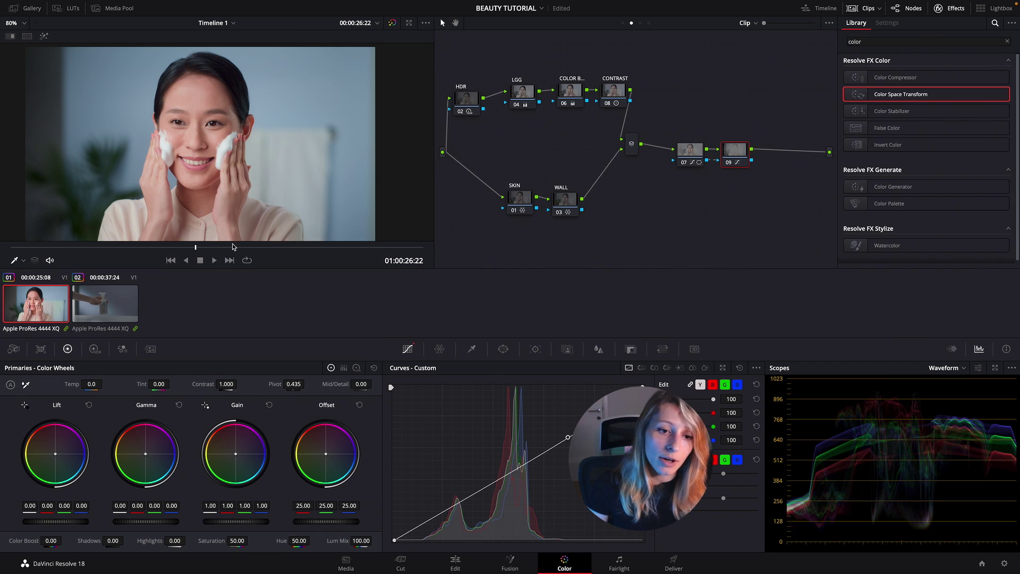
pyautogui.moveTo(175, 248); pyautogui.dragTo(162, 247)
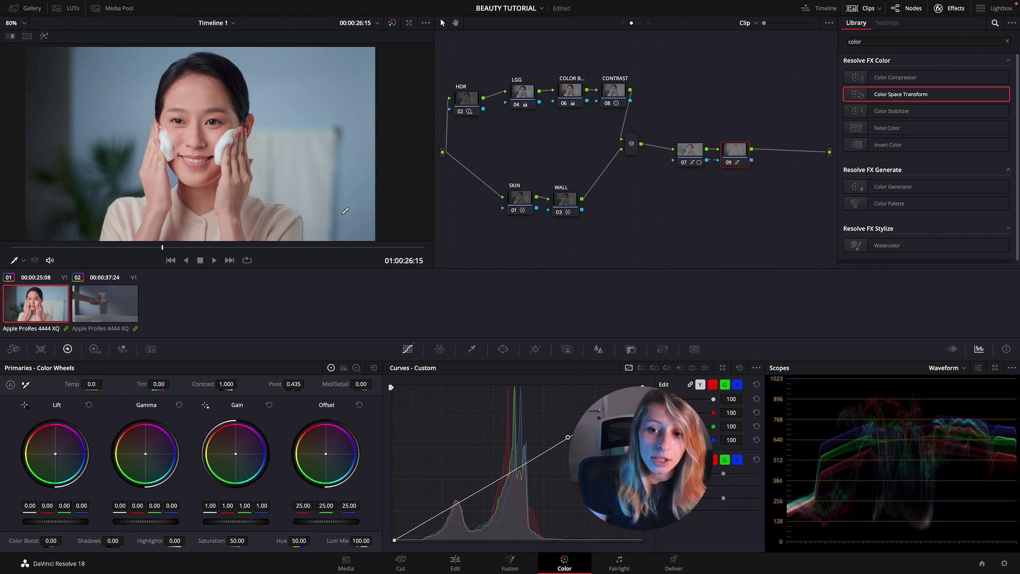
# Step: Label the windowed node after the mixer VIGNETTE
pyautogui.rightClick(684, 145)
pyautogui.click(688, 150)
pyautogui.rightClick(688, 150)
pyautogui.click(713, 173)
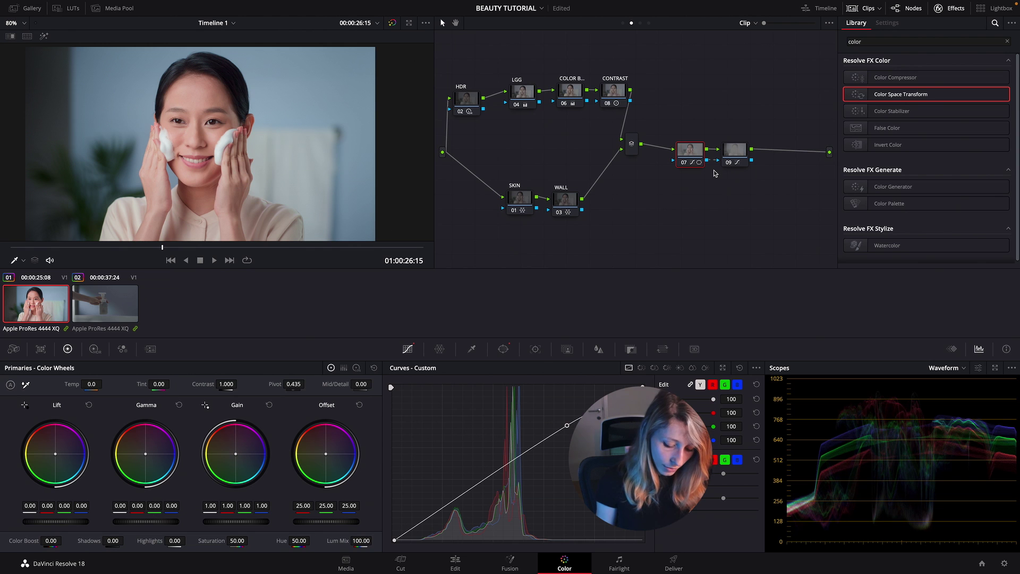
pyautogui.write('VIGNETT')
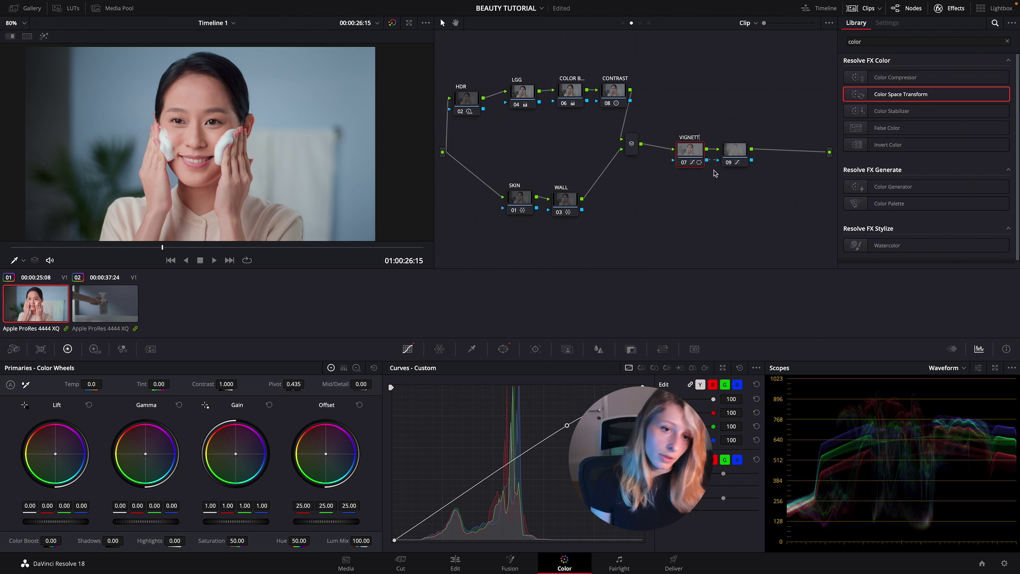
pyautogui.write('E')
# Step: Review the vignette grade at other frames of the first clip, and inspect the second clip with the bottle
pyautogui.click(182, 249)
pyautogui.moveTo(183, 250); pyautogui.dragTo(129, 251)
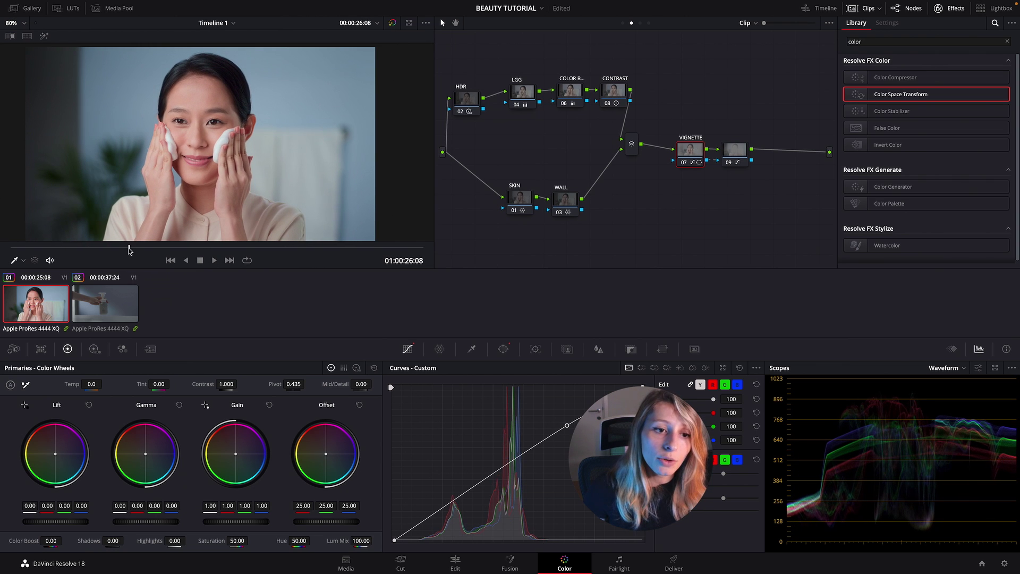
pyautogui.click(116, 250)
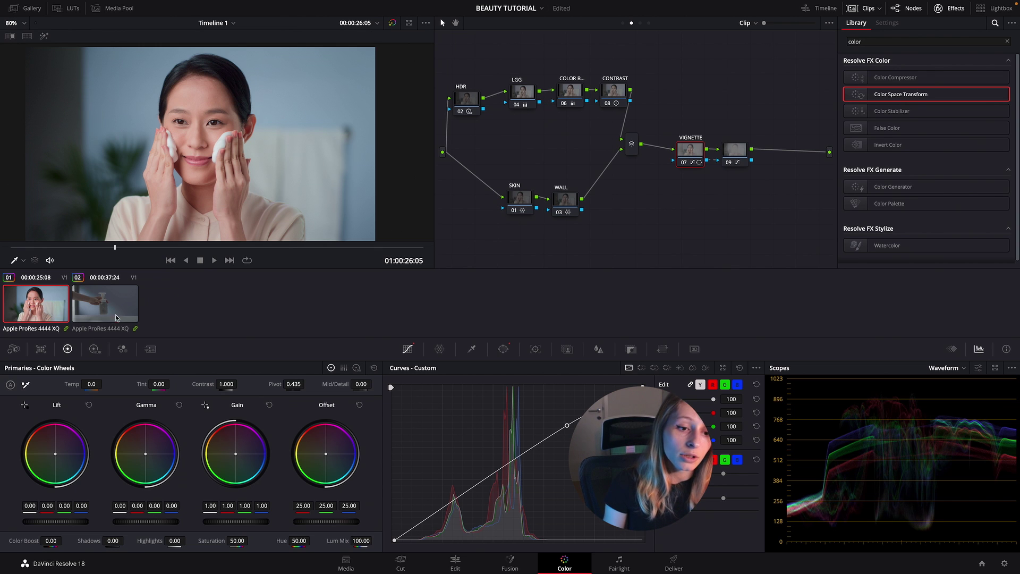
pyautogui.click(117, 318)
pyautogui.click(199, 247)
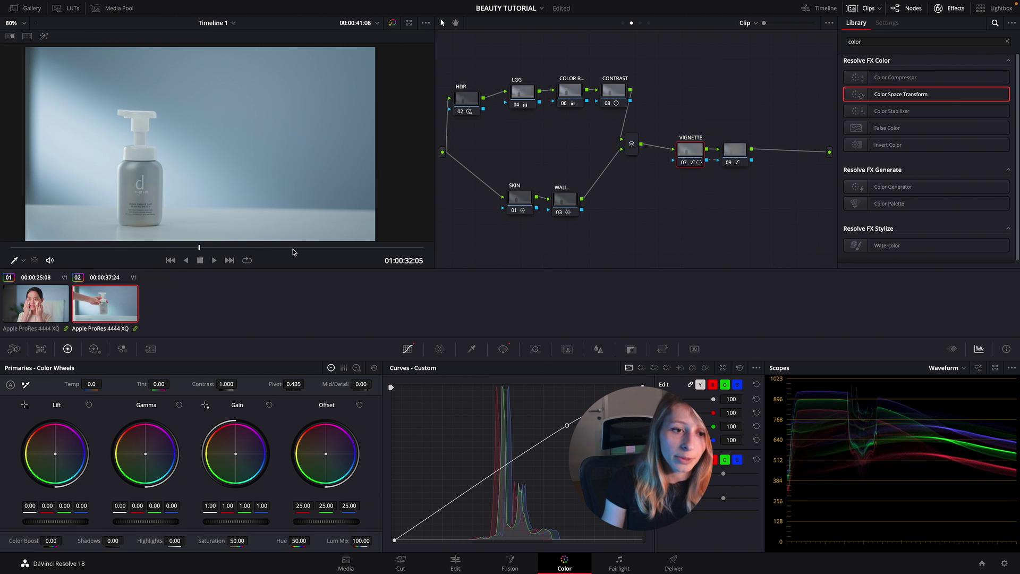
# Step: Compare the woman clip with the bottle clip, and inspect the bottle clip's CONTRAST and SKIN nodes at several frames
pyautogui.click(40, 308)
pyautogui.click(98, 307)
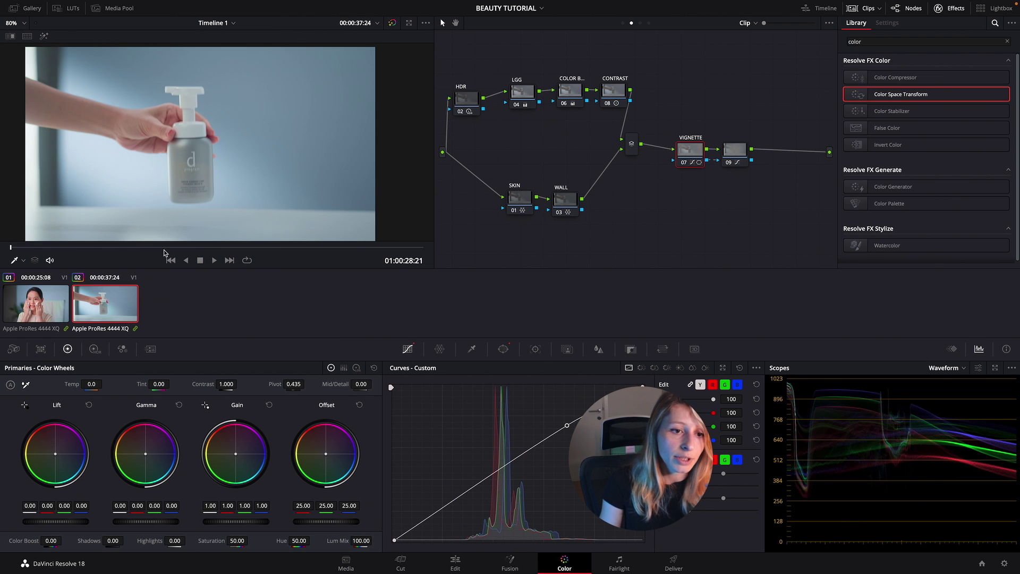
pyautogui.moveTo(165, 248); pyautogui.dragTo(178, 248)
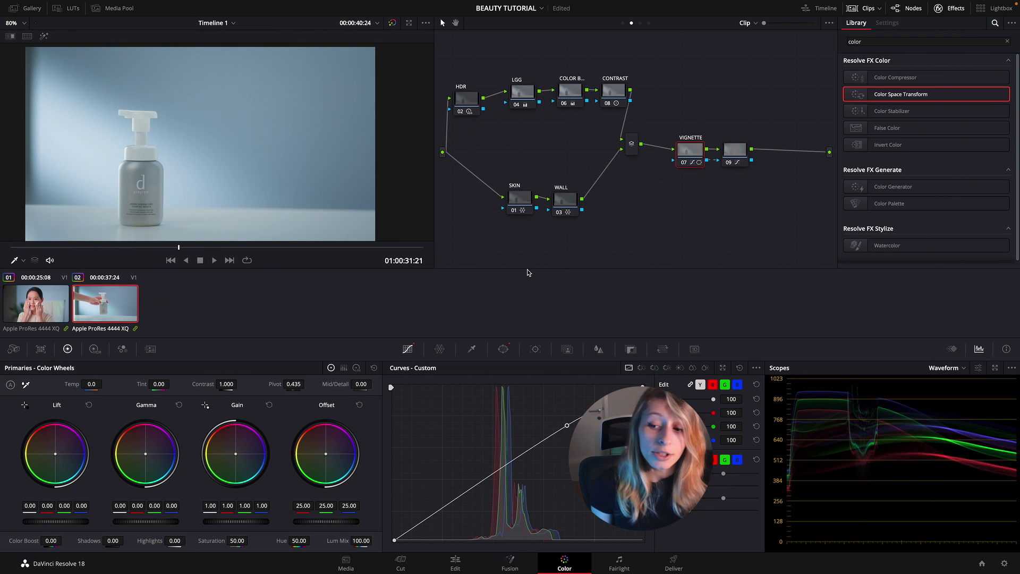
pyautogui.click(620, 91)
pyautogui.moveTo(620, 91); pyautogui.dragTo(625, 86)
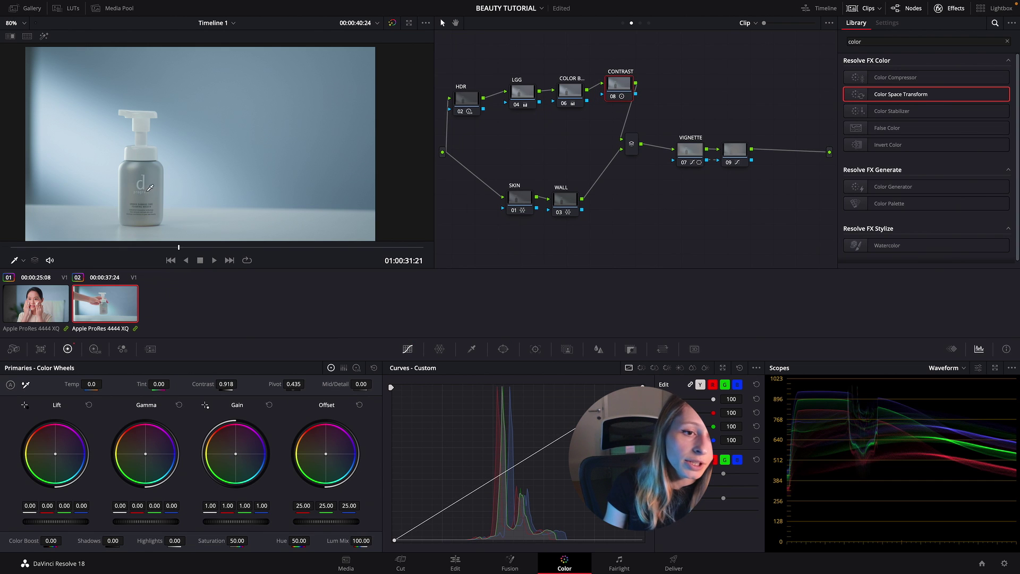
pyautogui.moveTo(518, 200); pyautogui.dragTo(513, 208)
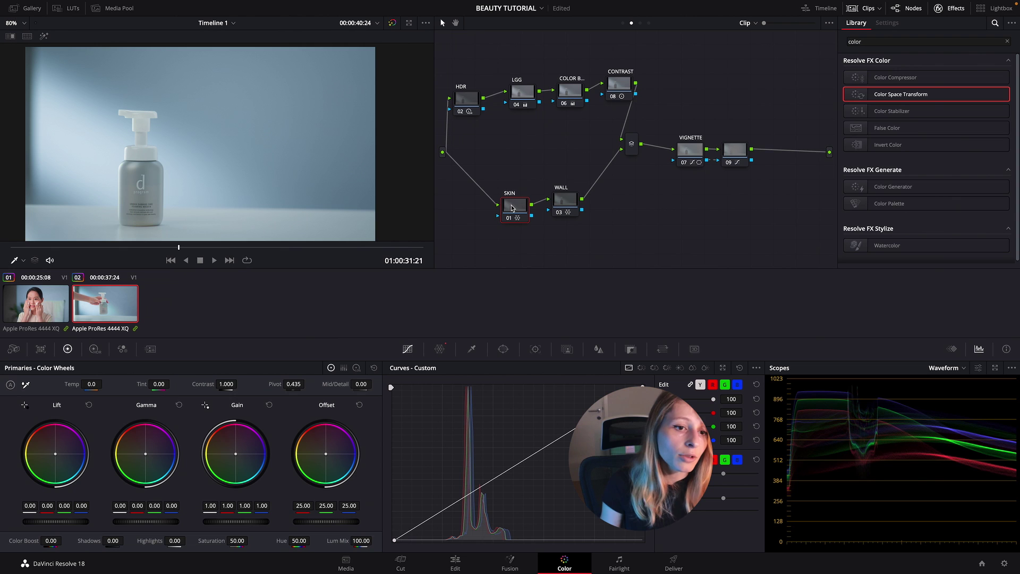
pyautogui.moveTo(194, 248)
pyautogui.mouseDown()
pyautogui.moveTo(1, 252)
pyautogui.moveTo(97, 260)
pyautogui.moveTo(31, 266)
pyautogui.moveTo(184, 257)
pyautogui.mouseUp()
pyautogui.click(190, 247)
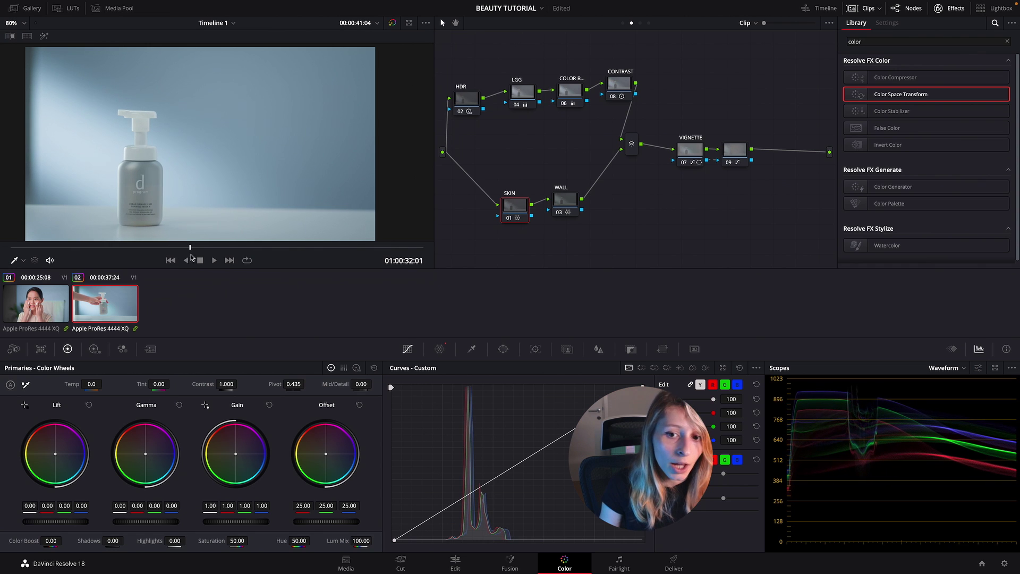
# Step: Raise the contrast of the bottle clip's CONTRAST node to 1.066 in the primaries
pyautogui.moveTo(523, 98); pyautogui.dragTo(521, 85)
pyautogui.moveTo(619, 84); pyautogui.dragTo(618, 89)
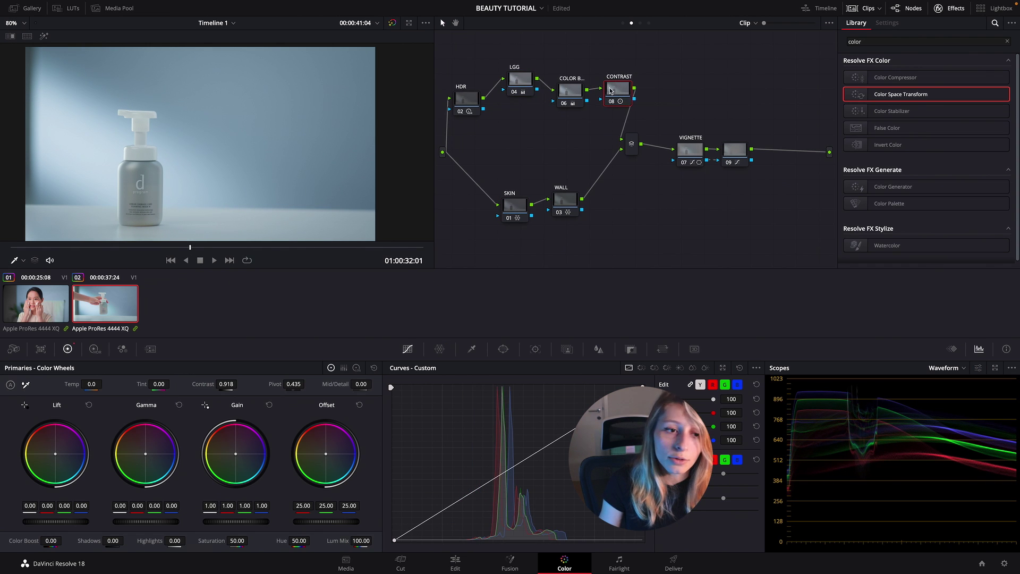
pyautogui.click(95, 348)
pyautogui.click(69, 349)
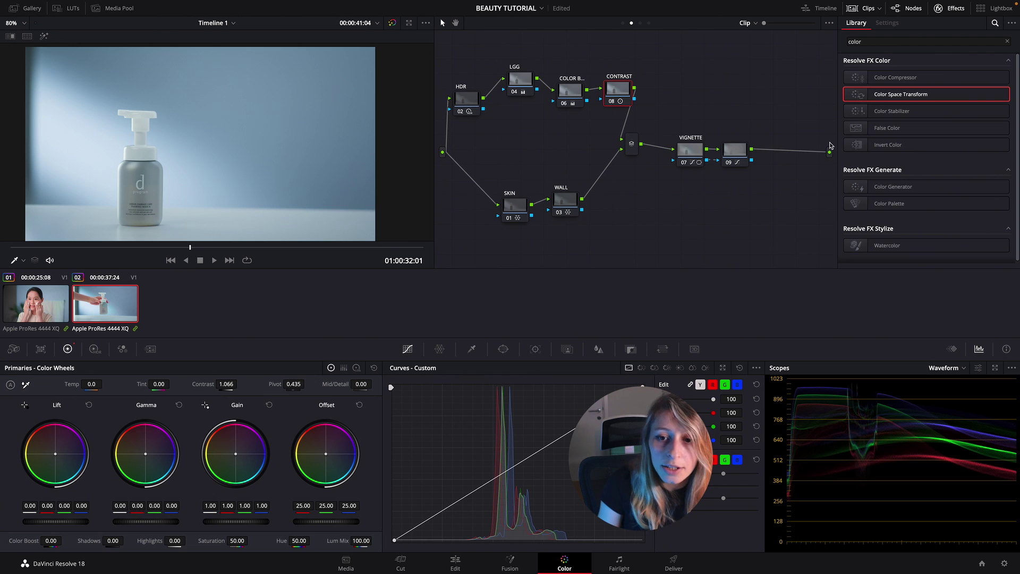
# Step: Move the VIGNETTE node's elliptical window toward the bottle and reduce its height to fit the product
pyautogui.click(690, 150)
pyautogui.click(502, 349)
pyautogui.moveTo(248, 159); pyautogui.dragTo(207, 167)
pyautogui.moveTo(143, 75); pyautogui.dragTo(144, 106)
# Step: Sharpen the bottle slightly on the VIGNETTE node by lowering the linked blur radius to 0.47
pyautogui.click(567, 349)
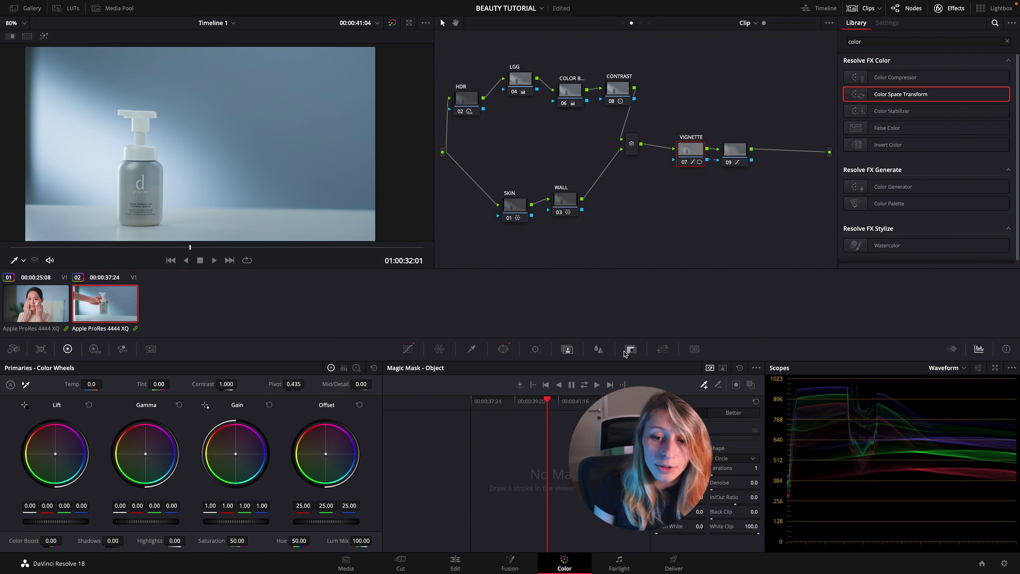
pyautogui.click(598, 349)
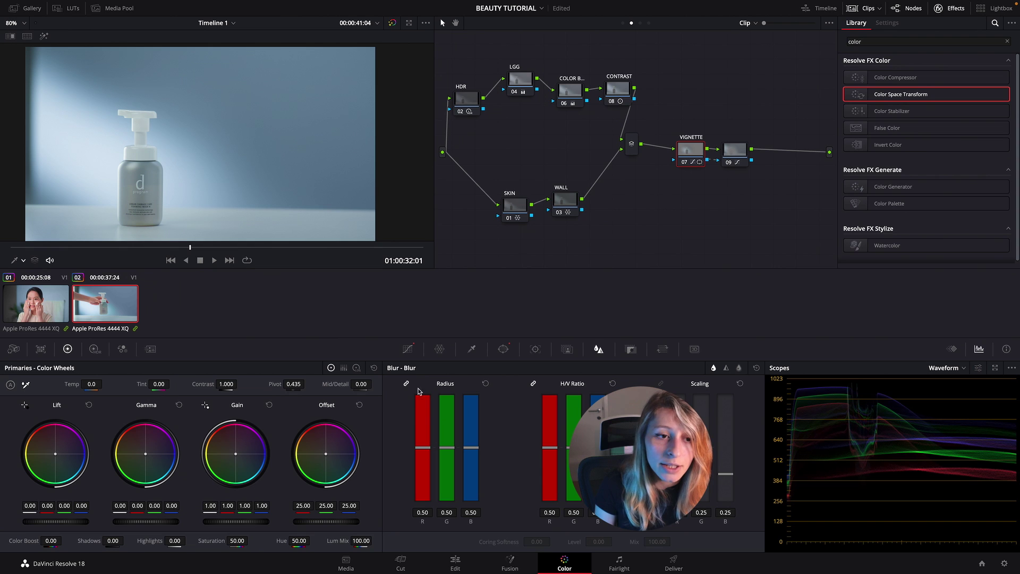
pyautogui.moveTo(446, 447); pyautogui.dragTo(442, 451)
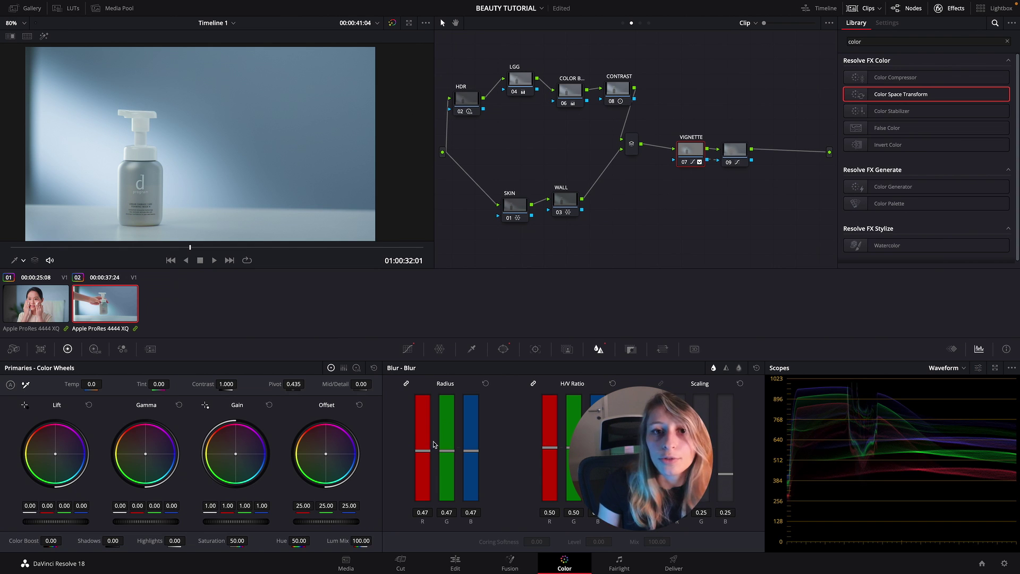
pyautogui.scroll(-1, 181, 202)
pyautogui.scroll(1, 182, 205)
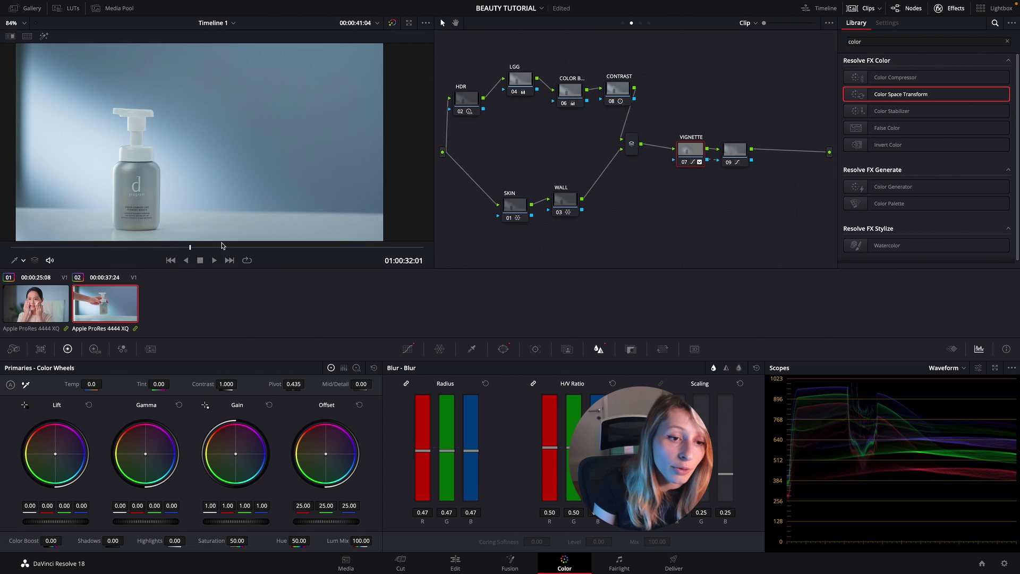
pyautogui.moveTo(415, 450)
pyautogui.mouseDown()
pyautogui.moveTo(423, 476)
pyautogui.moveTo(416, 451)
pyautogui.mouseUp()
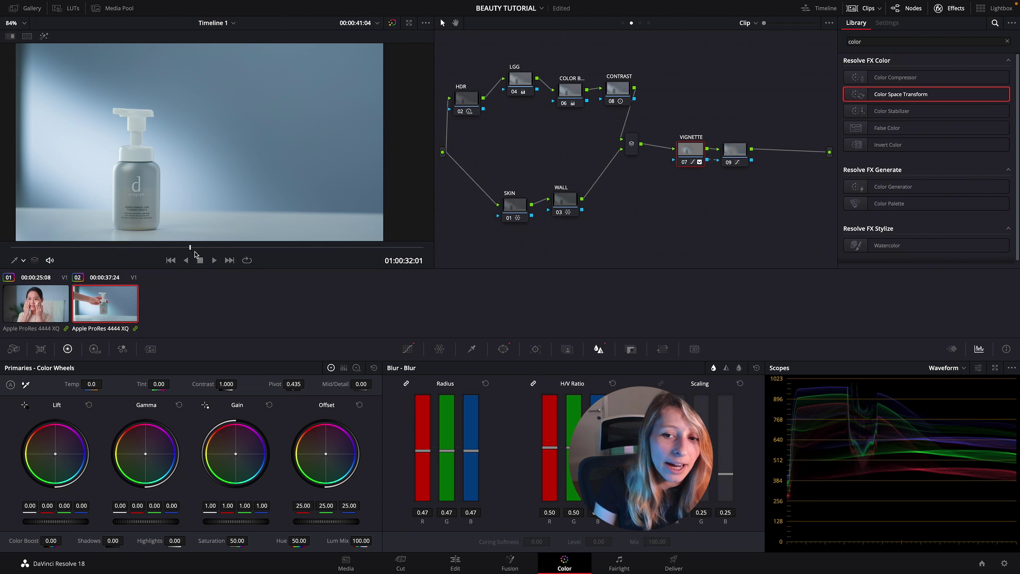
# Step: Review the finished grade by scrubbing the bottle clip and comparing it with frames of the woman clip
pyautogui.moveTo(187, 248); pyautogui.dragTo(251, 263)
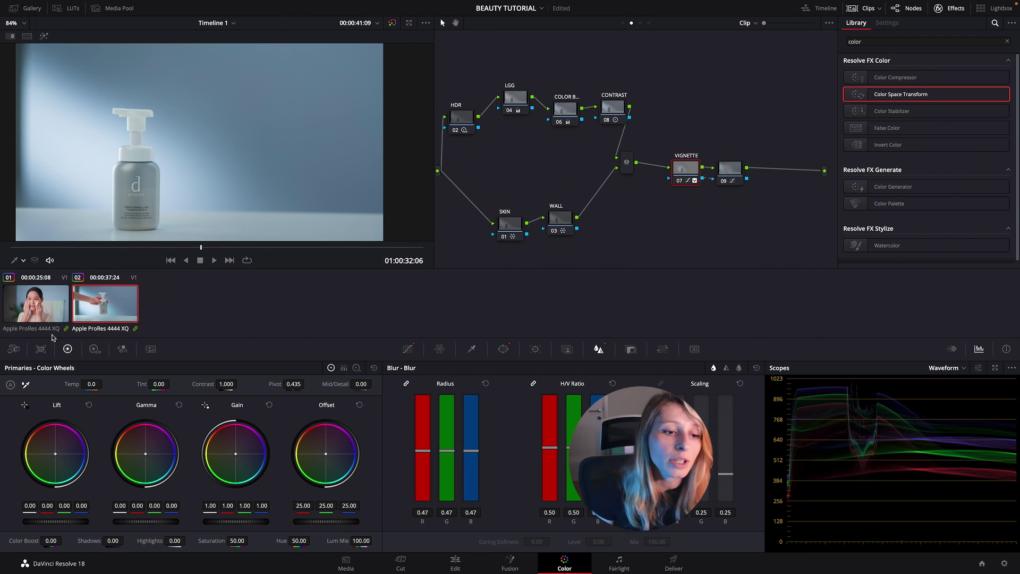
pyautogui.click(53, 306)
pyautogui.click(258, 249)
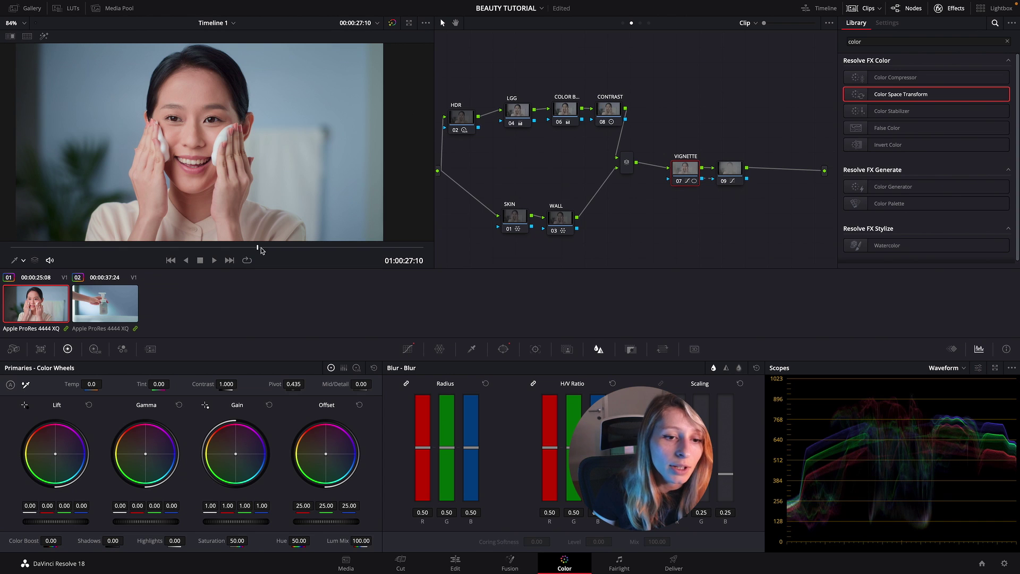
pyautogui.click(117, 300)
pyautogui.moveTo(214, 247); pyautogui.dragTo(232, 248)
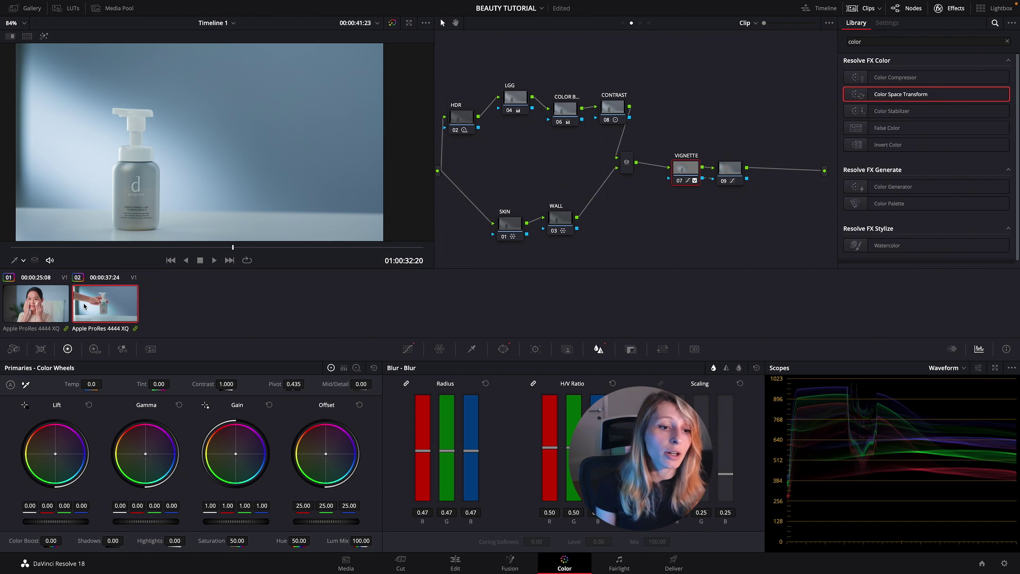
pyautogui.click(50, 300)
pyautogui.click(230, 246)
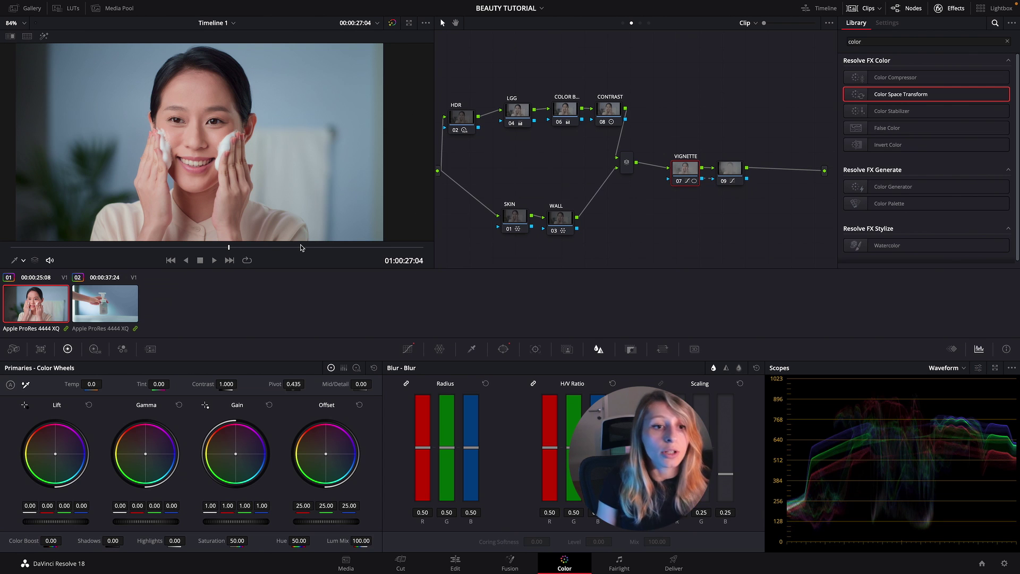